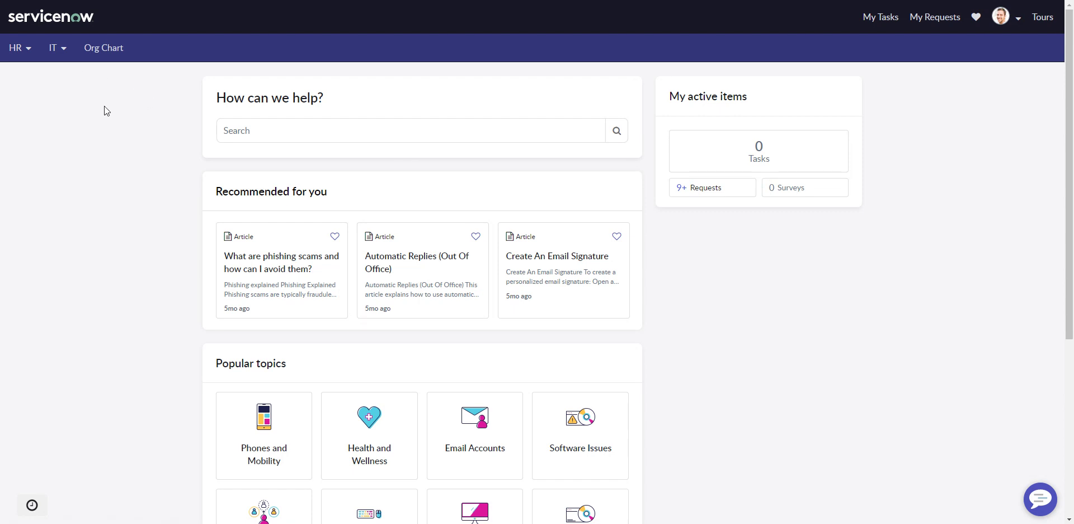
# - Examine the HR and IT topic menus in the Employee Center portal's header
pyautogui.click(25, 51)
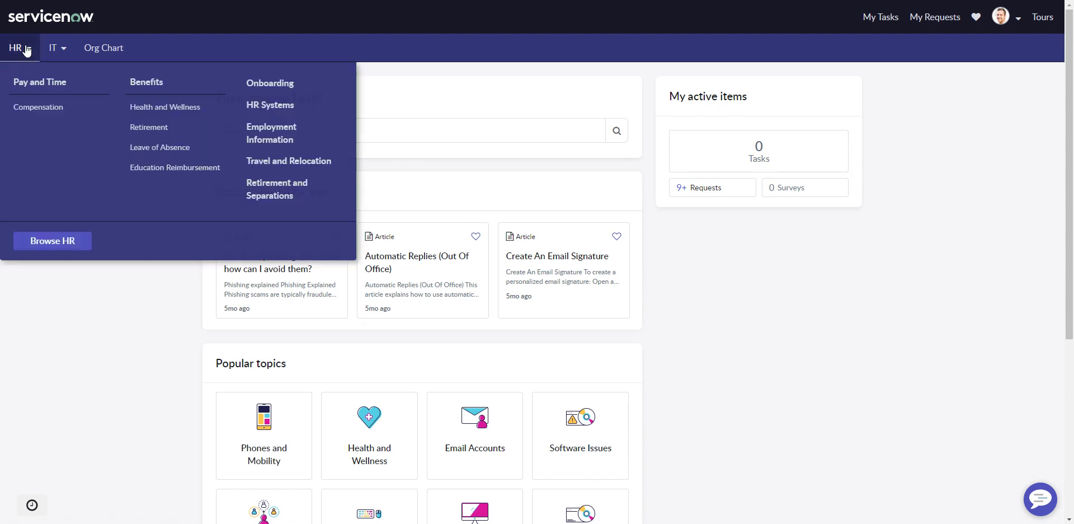
pyautogui.click(59, 51)
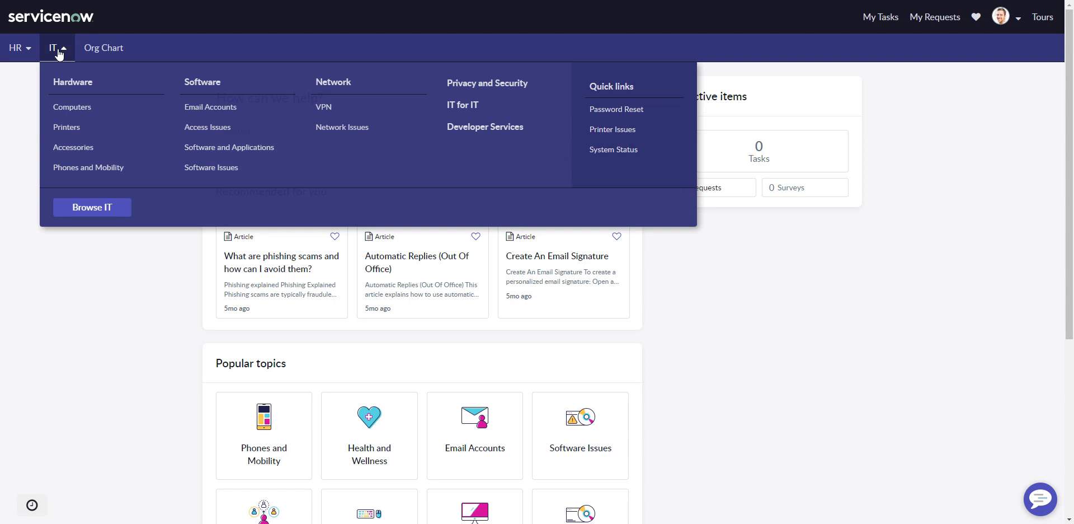
pyautogui.click(14, 146)
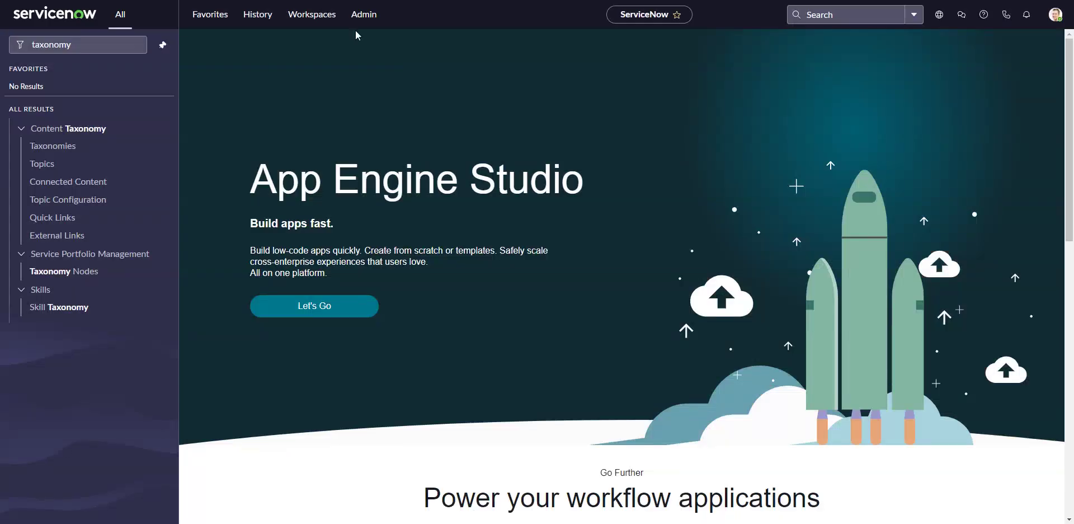
# - Find the Content Taxonomy module by filtering for "taxonomy" and open the Employee taxonomy record
pyautogui.click(129, 46)
pyautogui.click(134, 45)
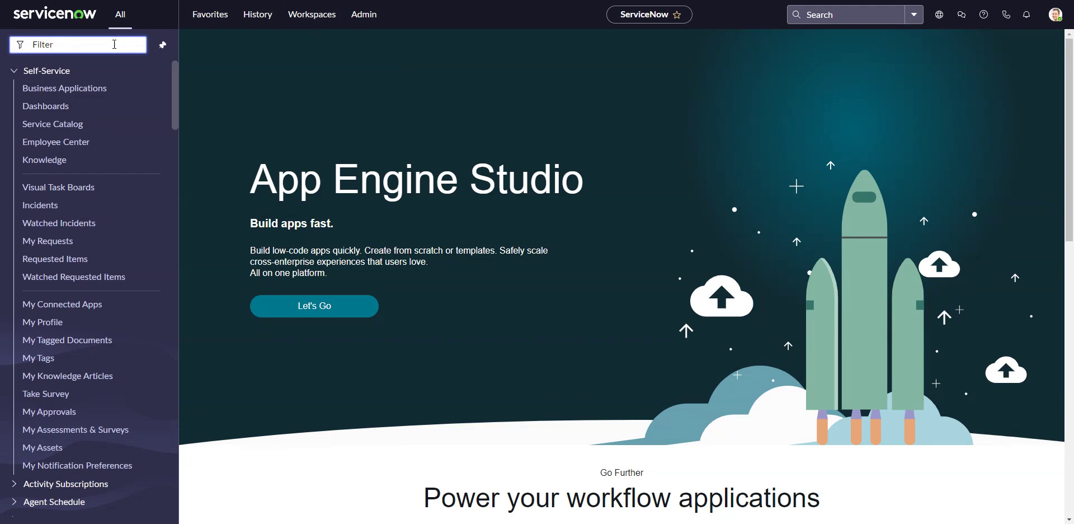
pyautogui.write('taxono')
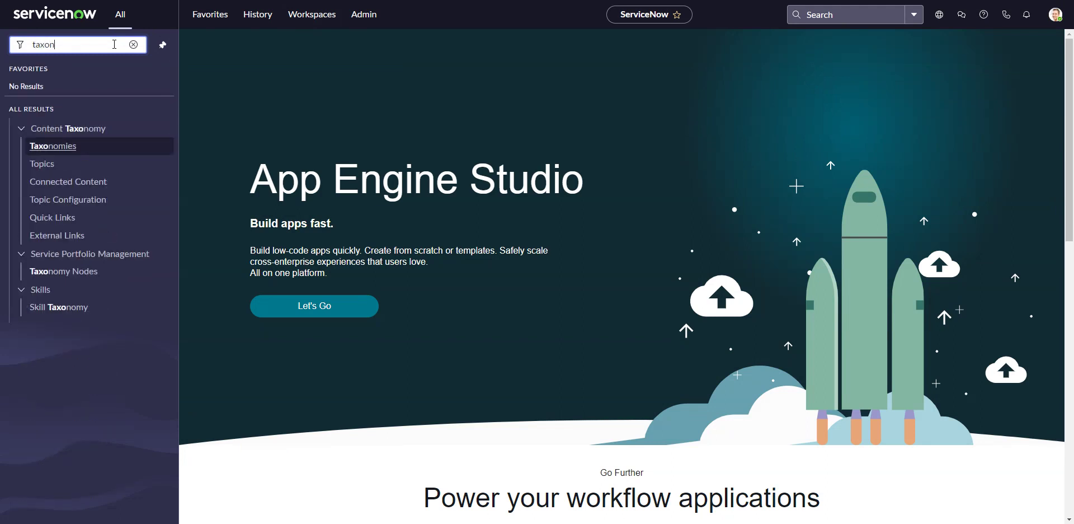
pyautogui.press('BackSpace')
pyautogui.press('BackSpace')
pyautogui.write('nomy')
pyautogui.click(74, 151)
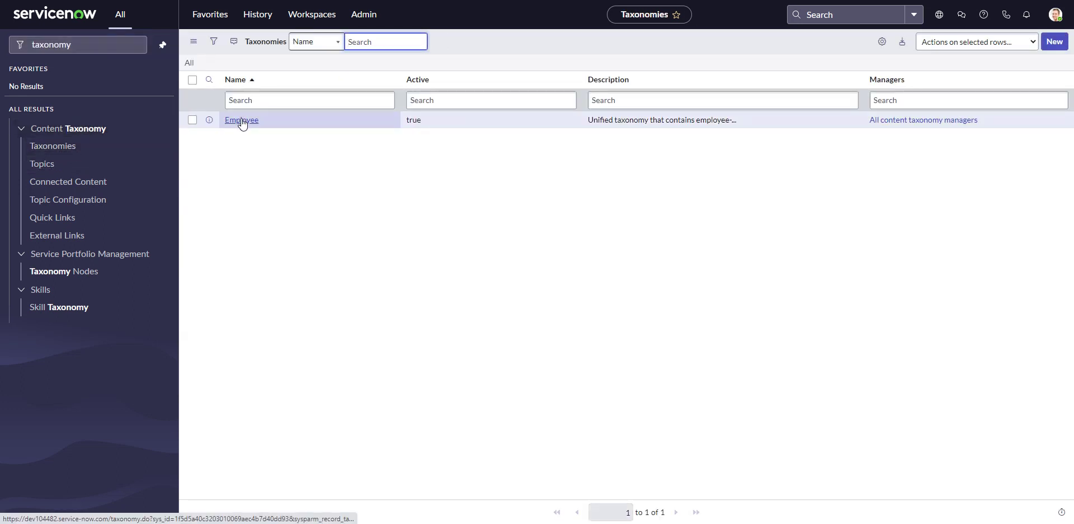
pyautogui.click(241, 120)
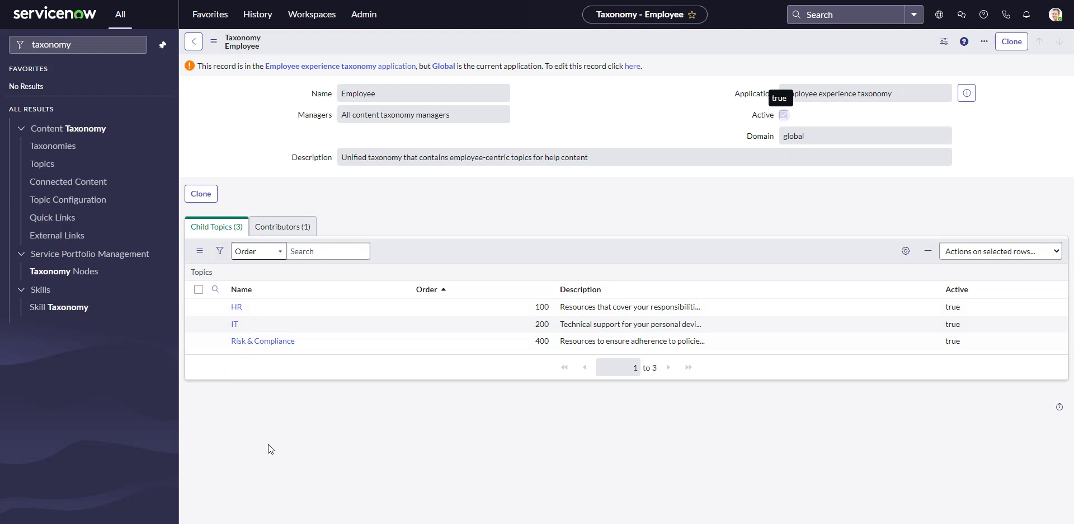
# - Examine the Risk & Compliance topic's child topics and connected content, and return to the Employee taxonomy
pyautogui.click(256, 348)
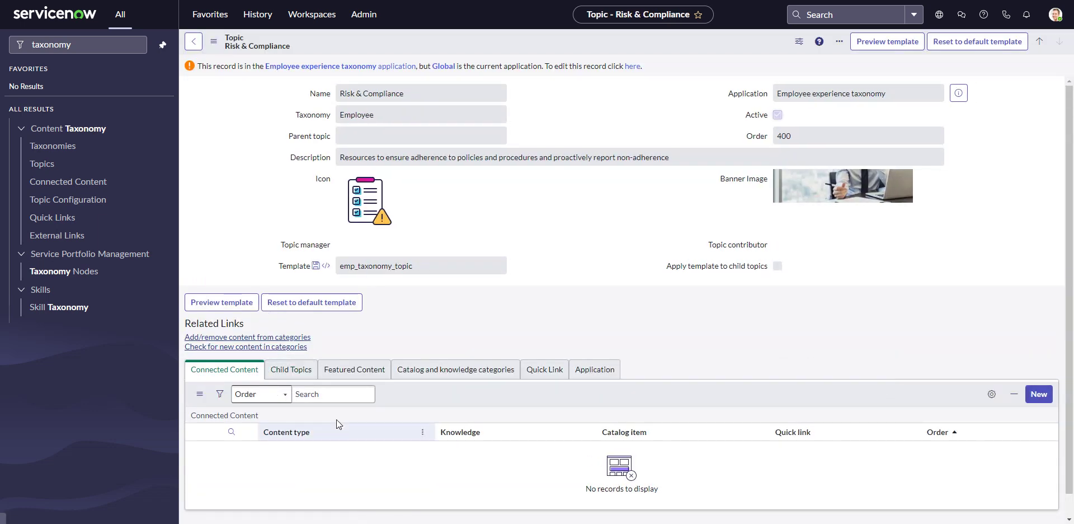
pyautogui.click(291, 370)
pyautogui.click(224, 370)
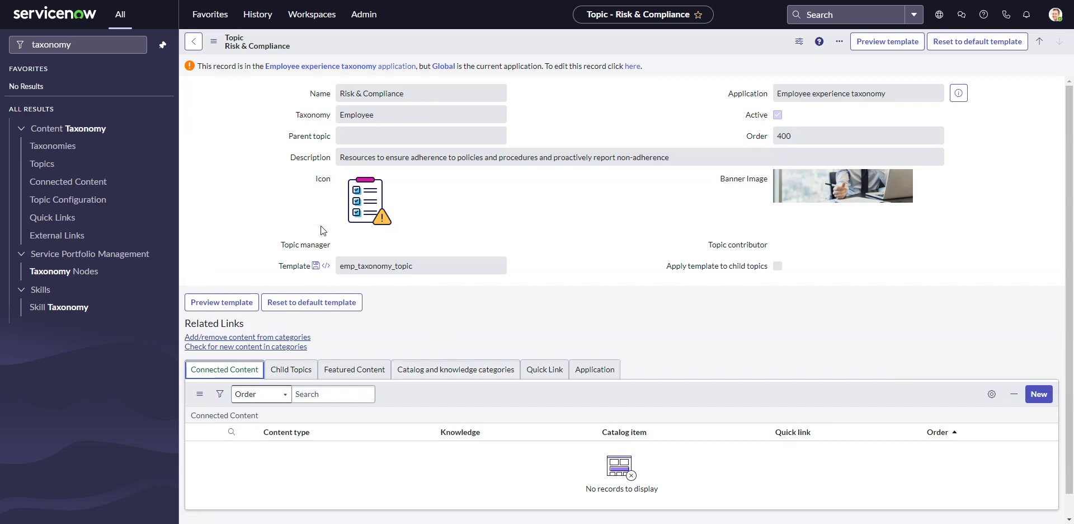
pyautogui.click(193, 41)
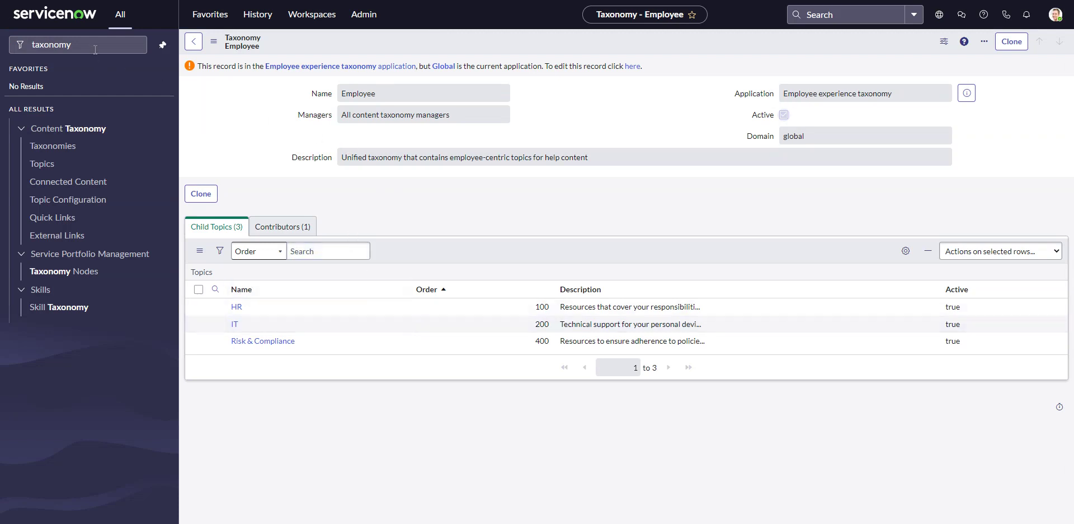
# - Open the Employee Center portal configuration, filtering the modules for "portal", and make the record editable in its own application scope
pyautogui.click(122, 45)
pyautogui.press('BackSpace')
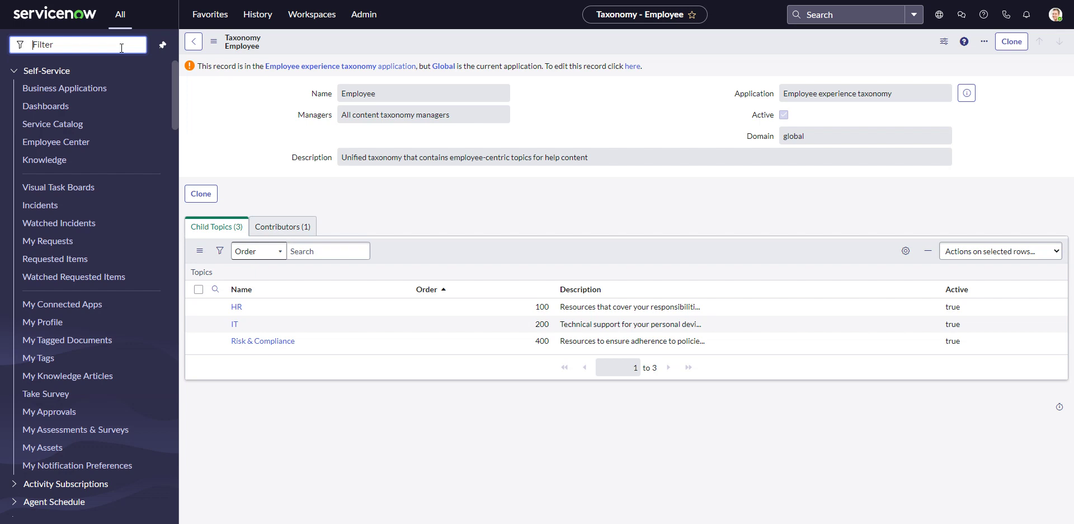
pyautogui.write('portal')
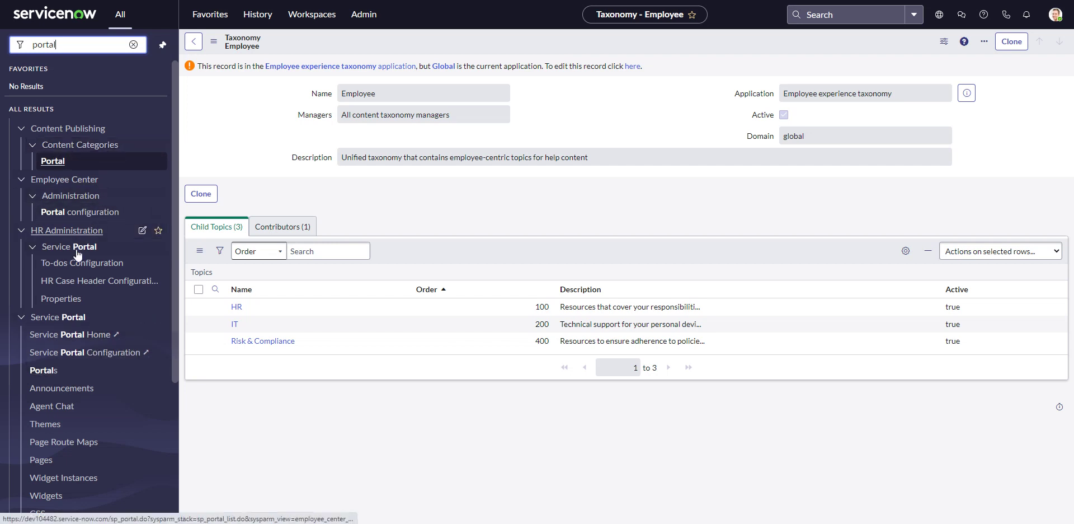
pyautogui.click(90, 215)
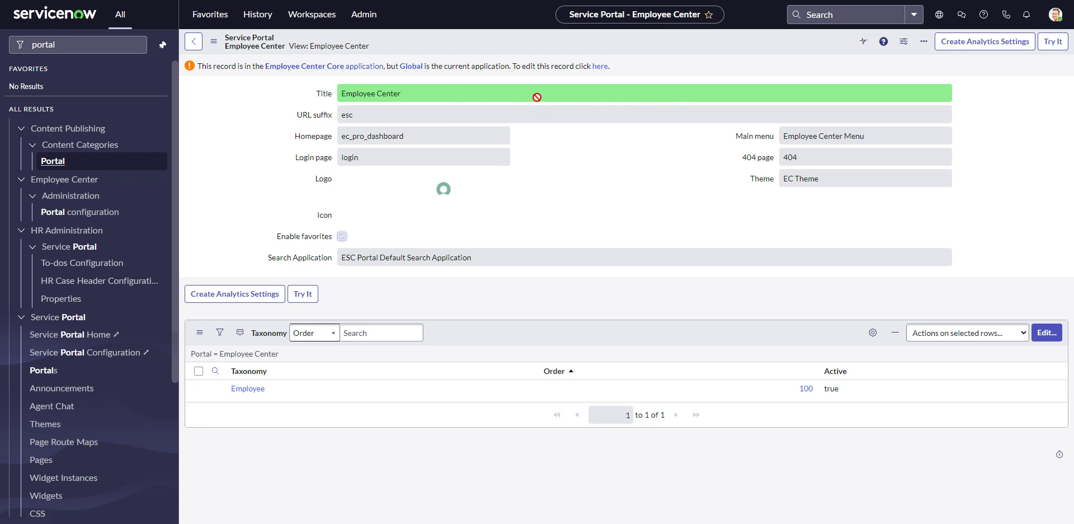
pyautogui.click(599, 66)
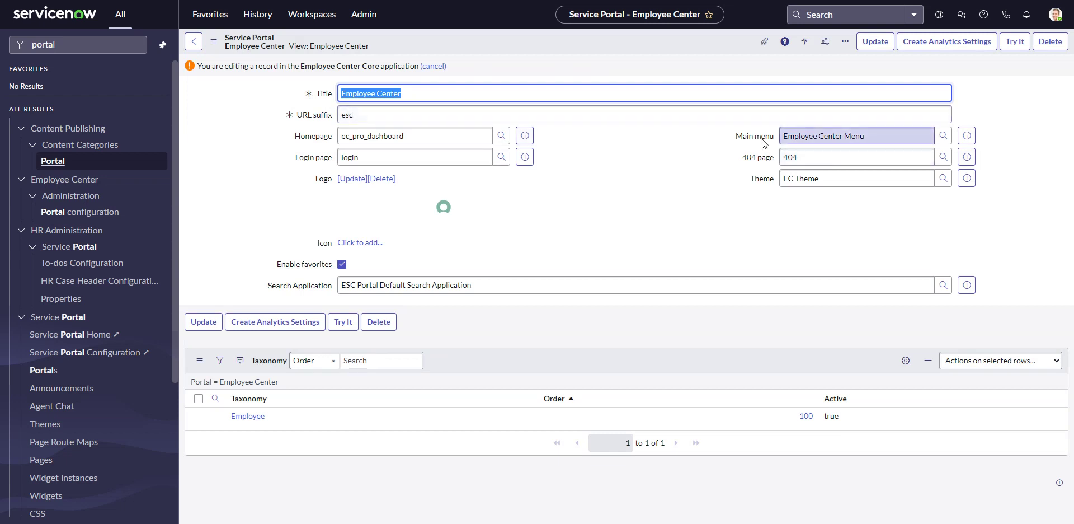
# - Open the Employee Center Menu record referenced as the portal's main menu and try to edit the Org Chart item's Active value
pyautogui.click(966, 136)
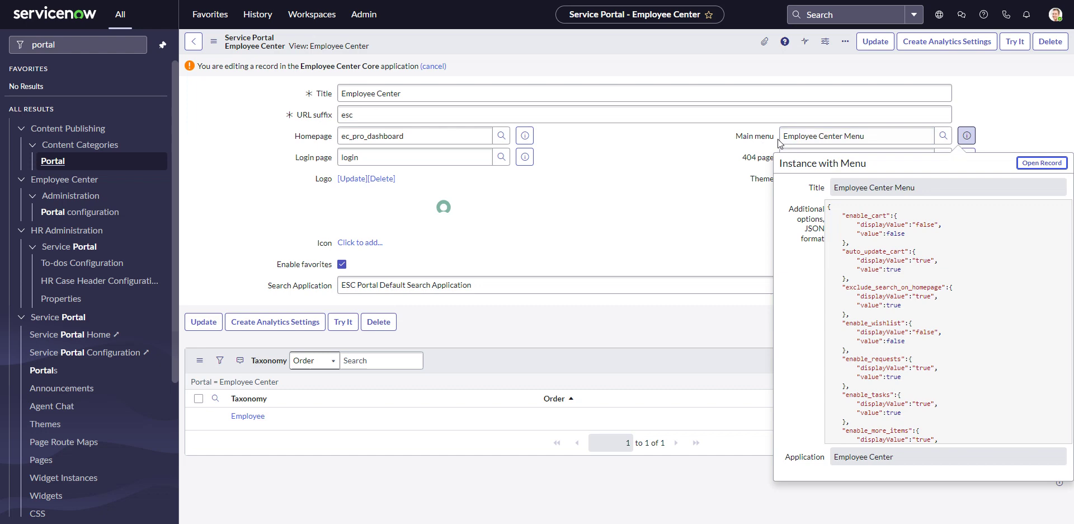
pyautogui.click(1026, 162)
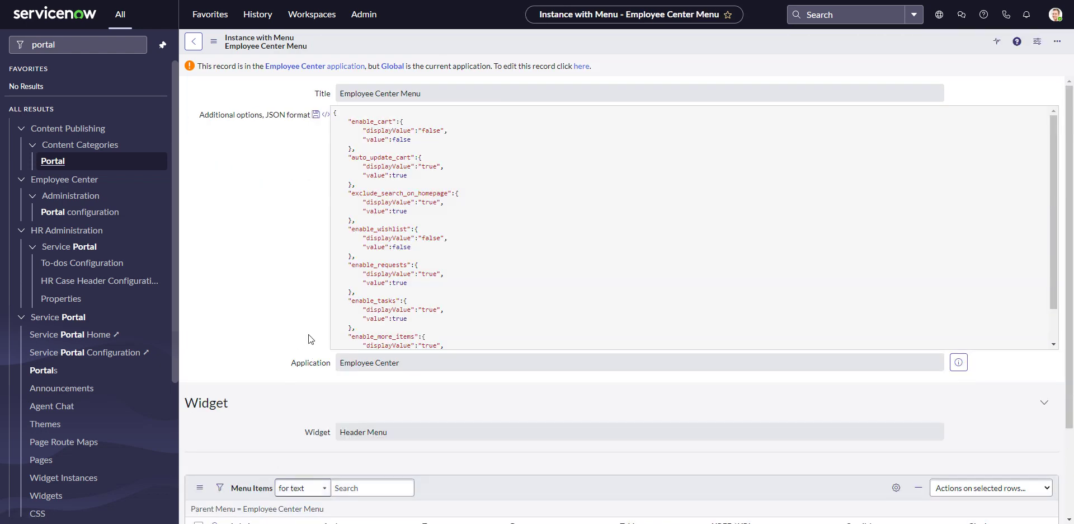
pyautogui.scroll(-2, 260, 422)
pyautogui.scroll(1, 445, 237)
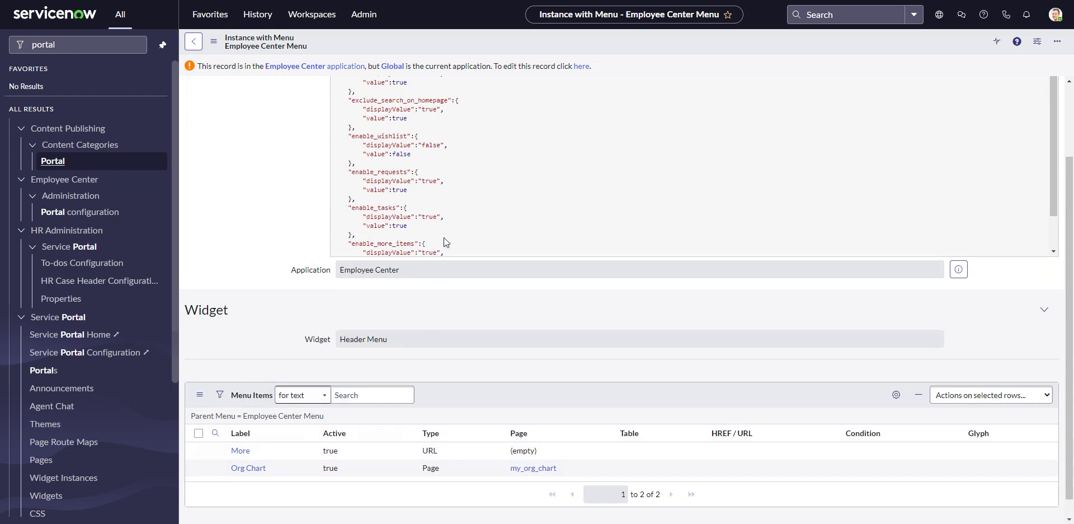
pyautogui.scroll(-1, 431, 232)
pyautogui.scroll(-1, 327, 313)
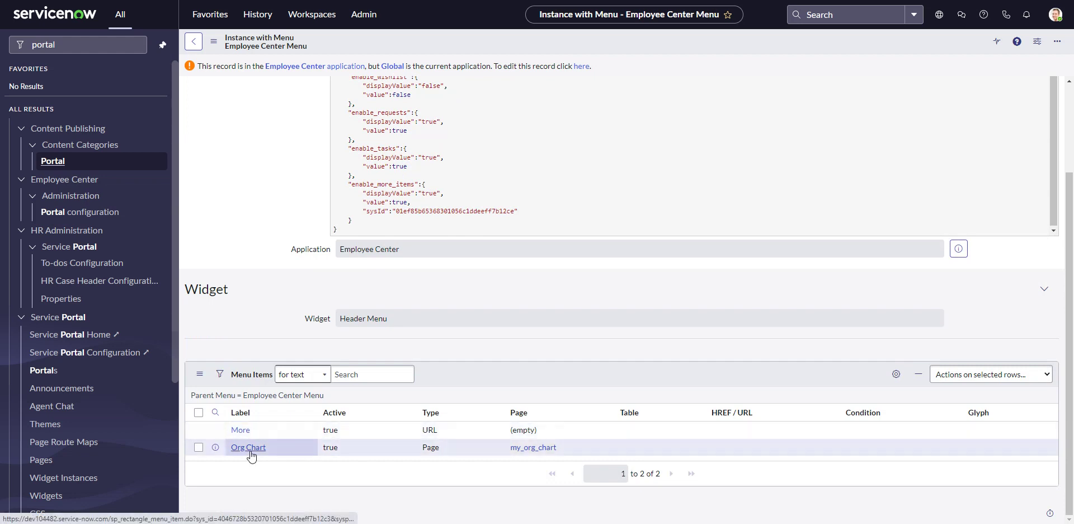
pyautogui.doubleClick(350, 448)
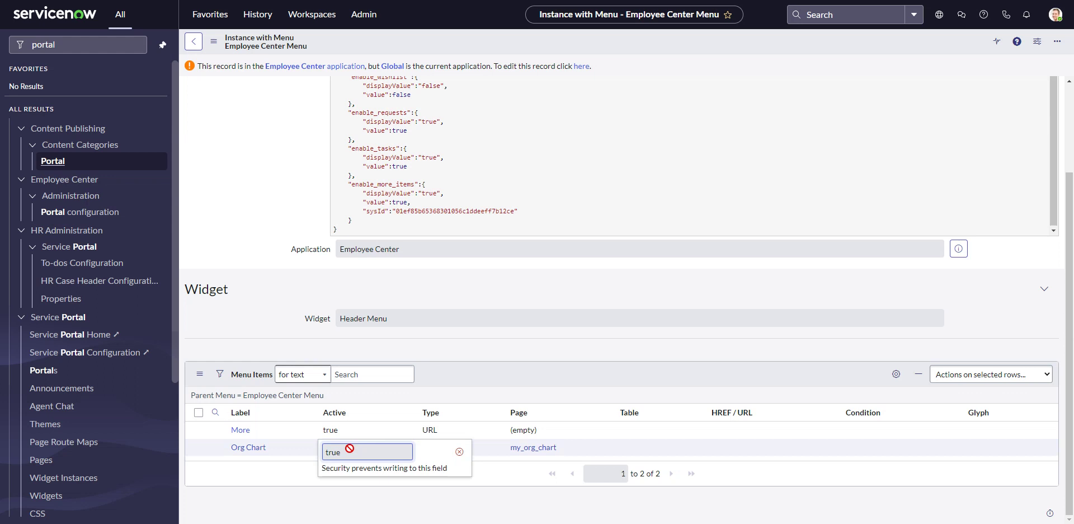
pyautogui.click(459, 452)
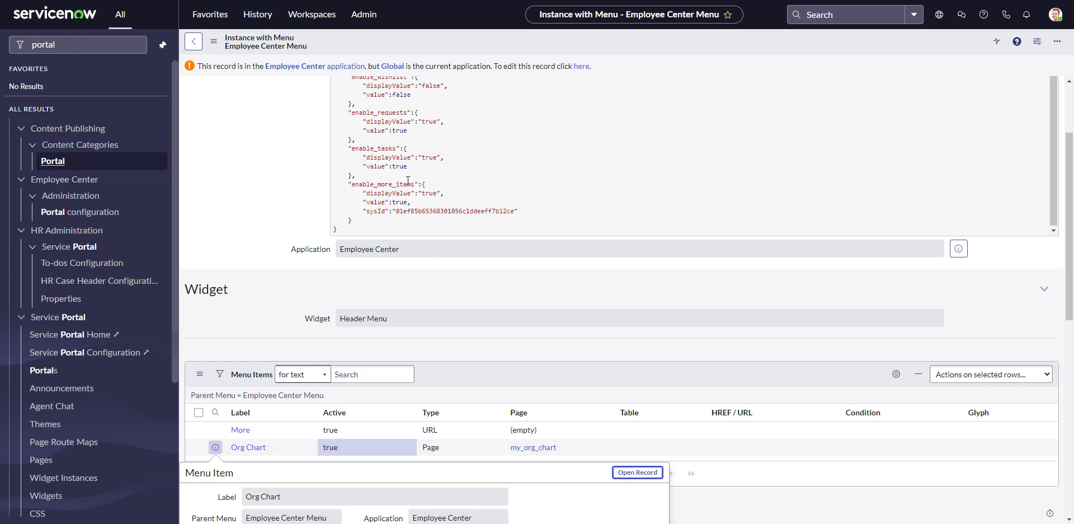
# - Switch the application scope from Global to Employee Center
pyautogui.click(939, 14)
pyautogui.click(923, 43)
pyautogui.click(886, 64)
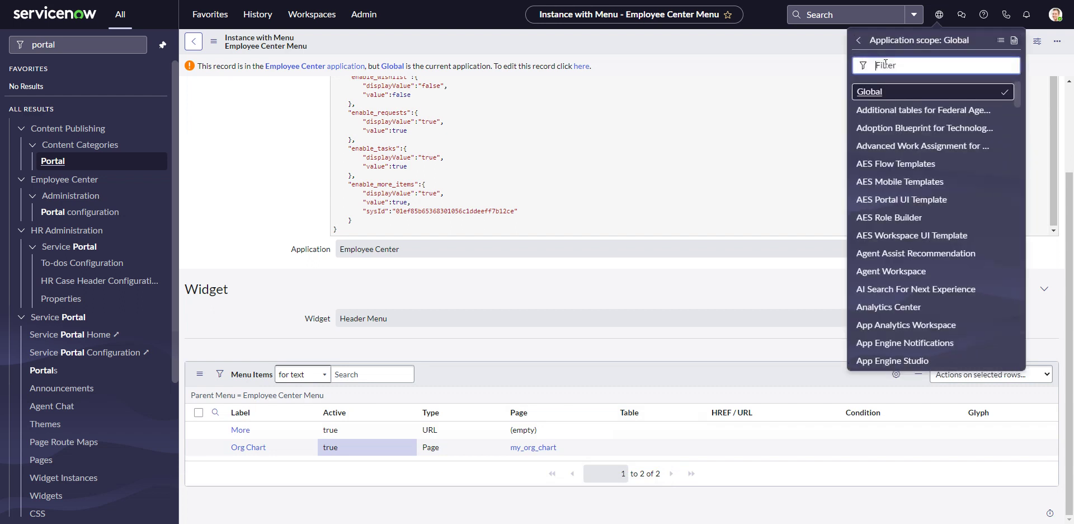
pyautogui.write('employee c')
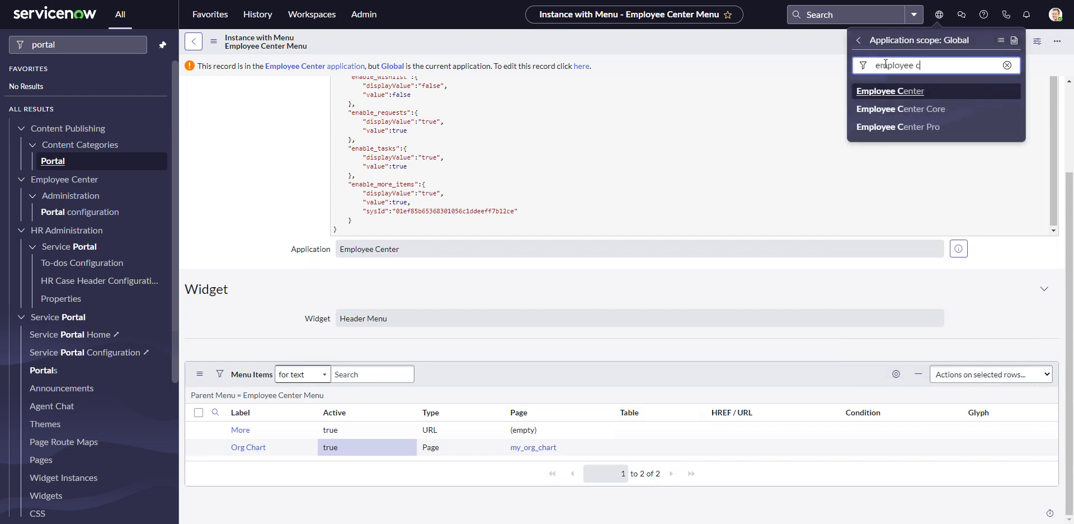
pyautogui.click(902, 92)
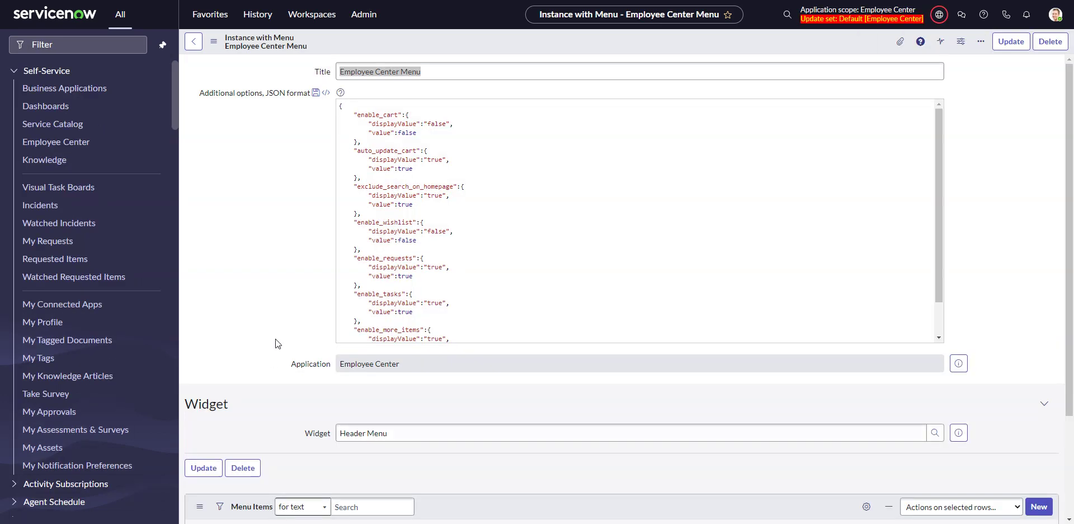
# - Set the Org Chart menu item's Active value to false and save the Employee Center Menu record
pyautogui.scroll(-2, 275, 338)
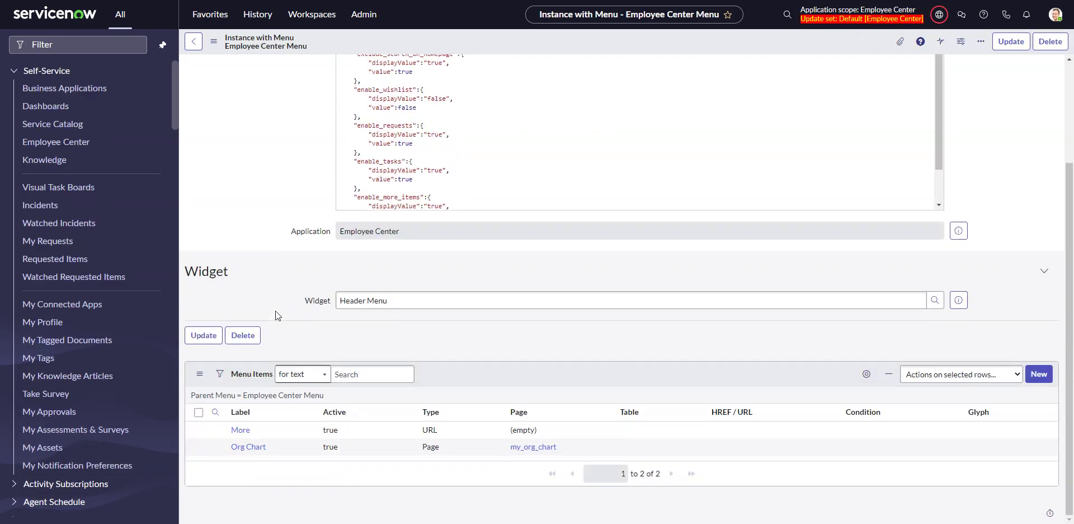
pyautogui.doubleClick(343, 445)
pyautogui.click(344, 453)
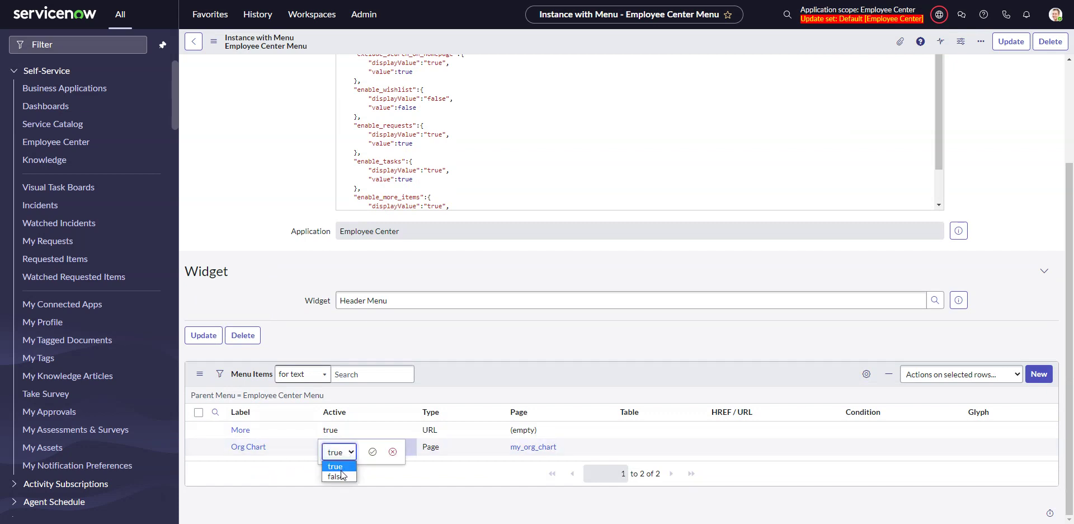
pyautogui.click(342, 475)
pyautogui.click(373, 452)
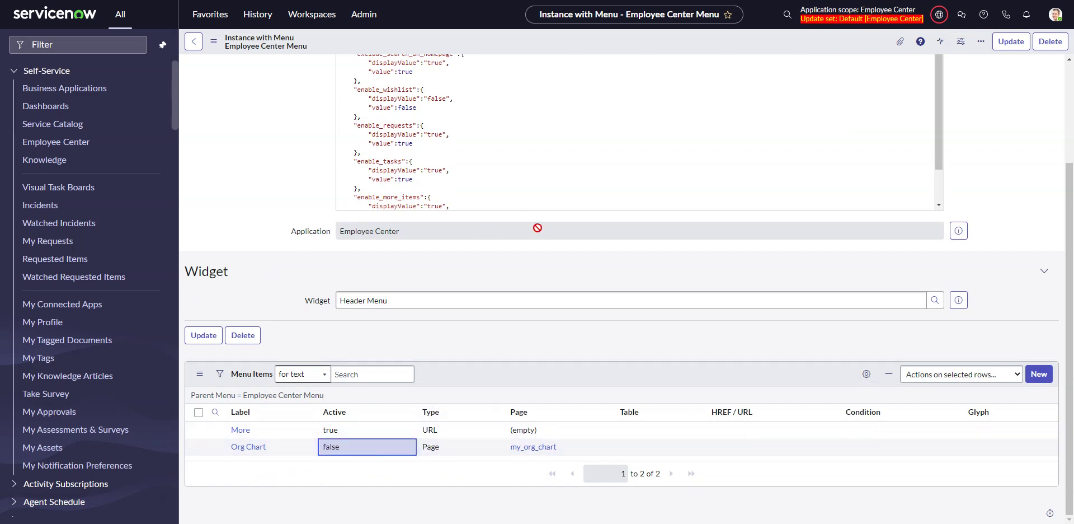
pyautogui.scroll(2, 864, 318)
pyautogui.rightClick(522, 42)
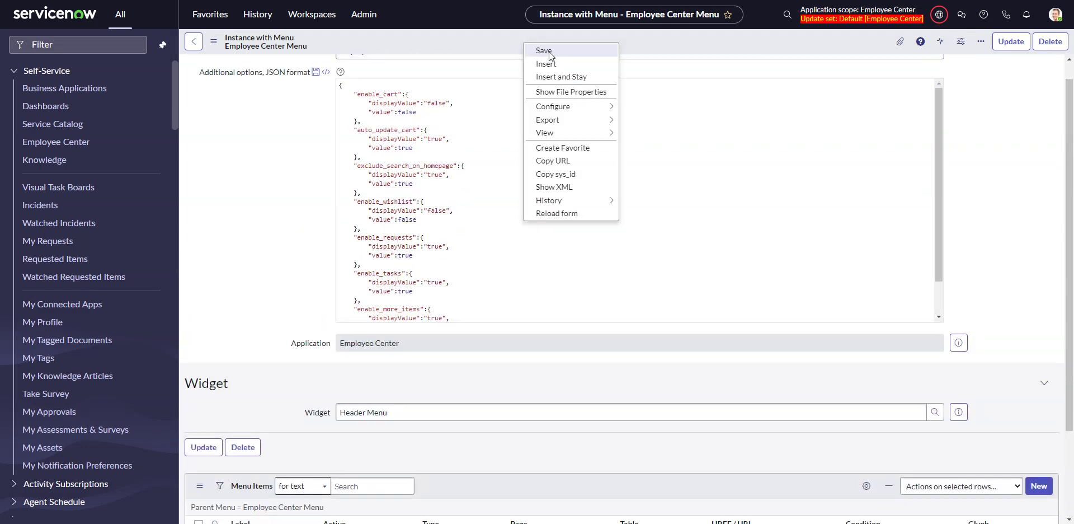
pyautogui.click(543, 51)
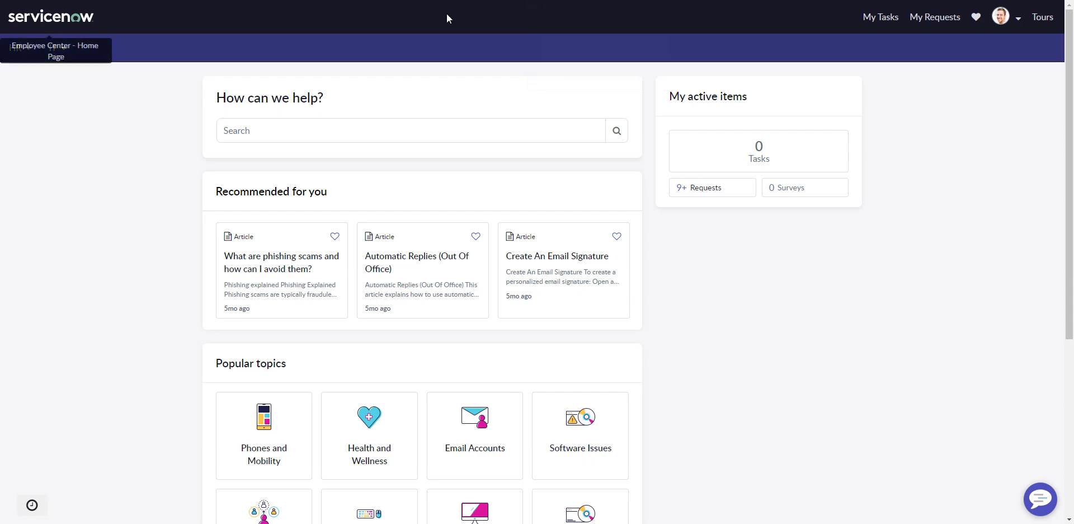
# - Return from the portal page to the admin view and open the Employee taxonomy, filtering the modules for "taxono"
pyautogui.hotkey('ctrl', 'Tab')
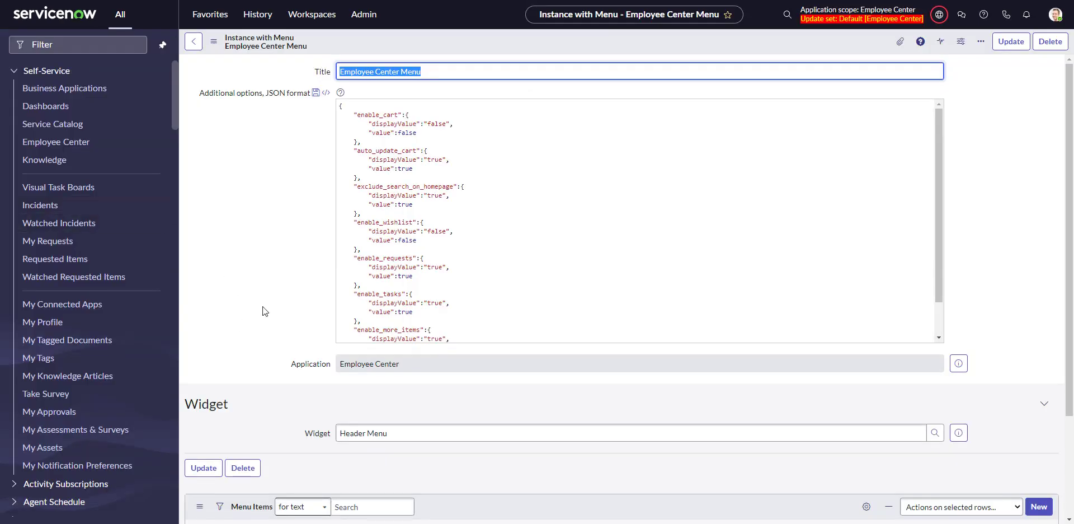
pyautogui.scroll(-1, 259, 290)
pyautogui.scroll(1, 247, 180)
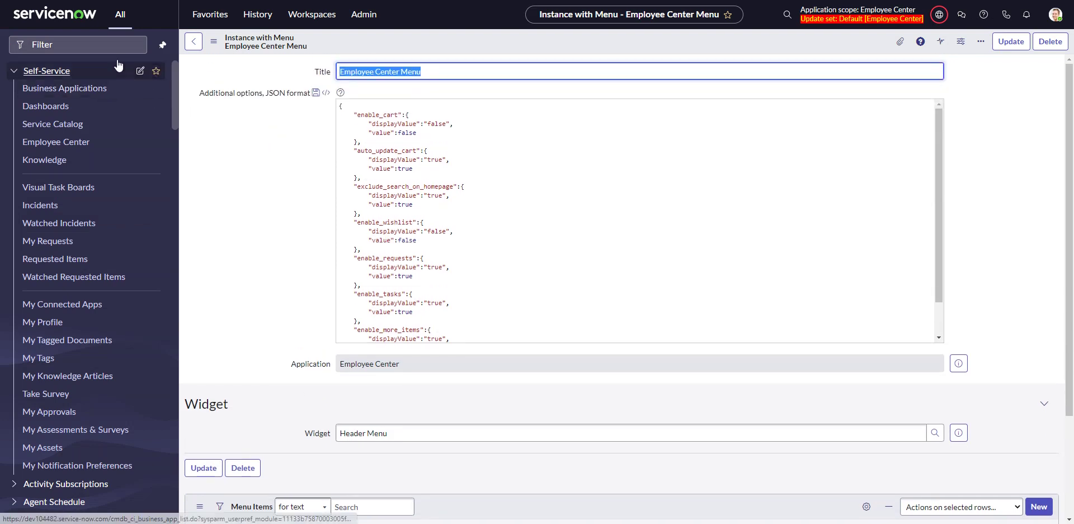
pyautogui.click(105, 47)
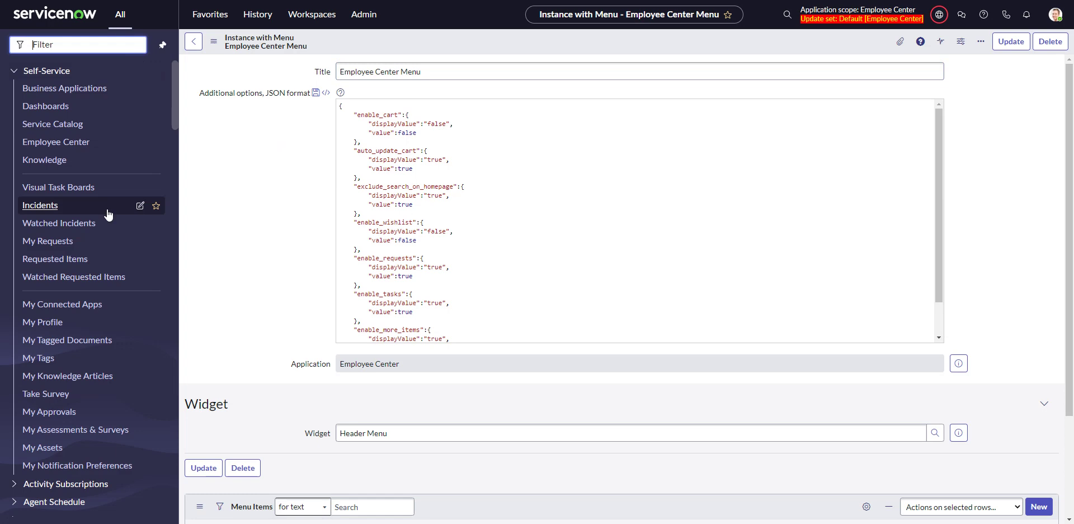
pyautogui.scroll(-4, 112, 218)
pyautogui.scroll(4, 102, 207)
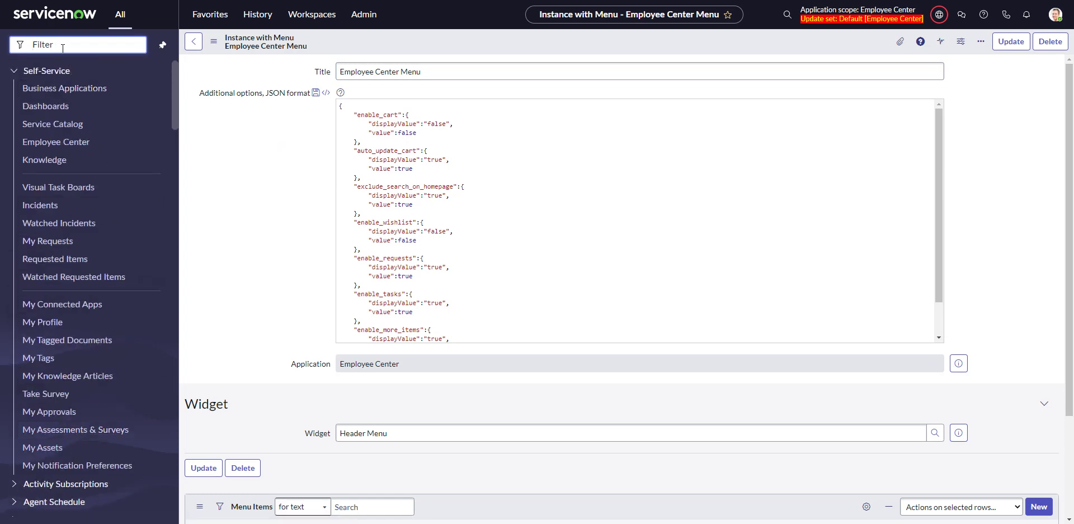
pyautogui.write('taxono')
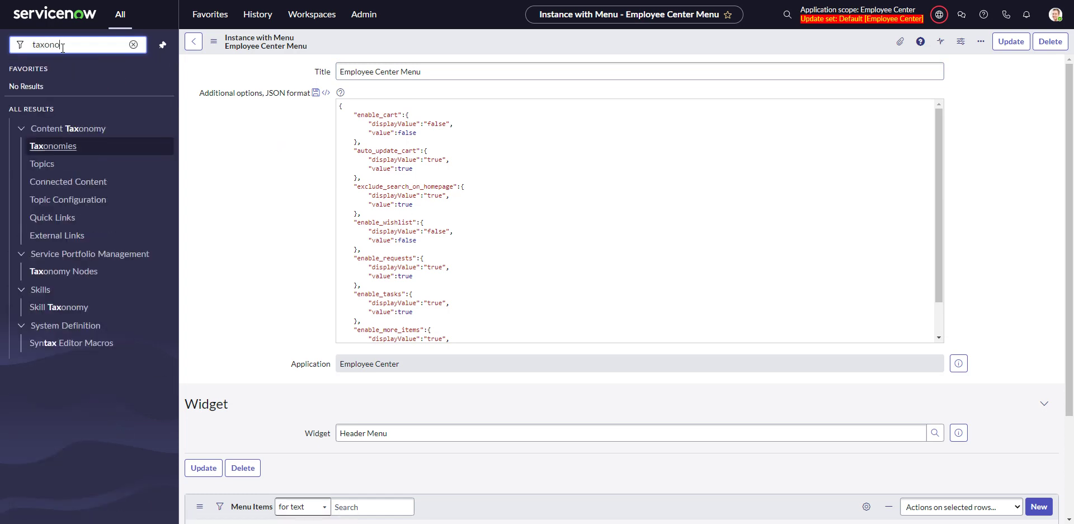
pyautogui.click(47, 146)
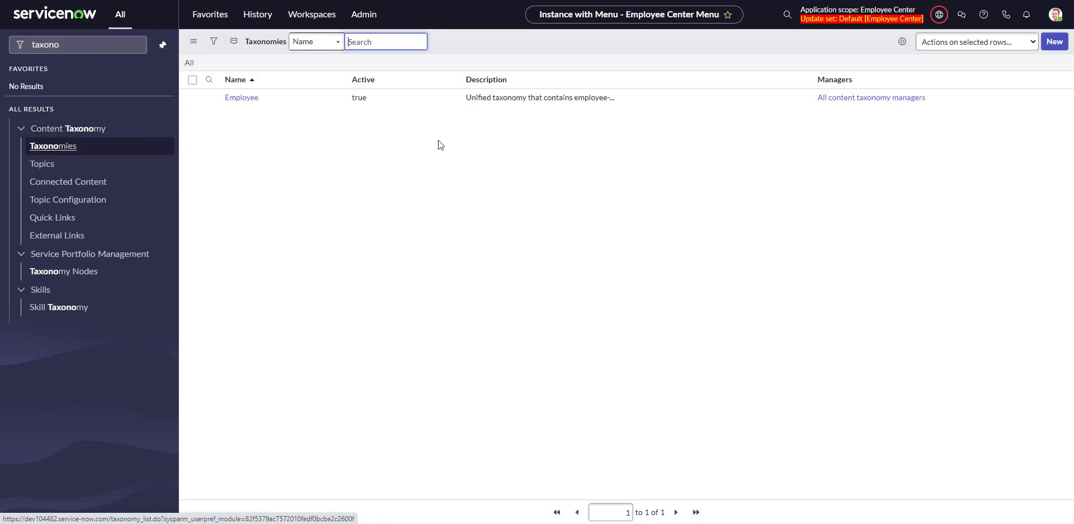
pyautogui.click(252, 120)
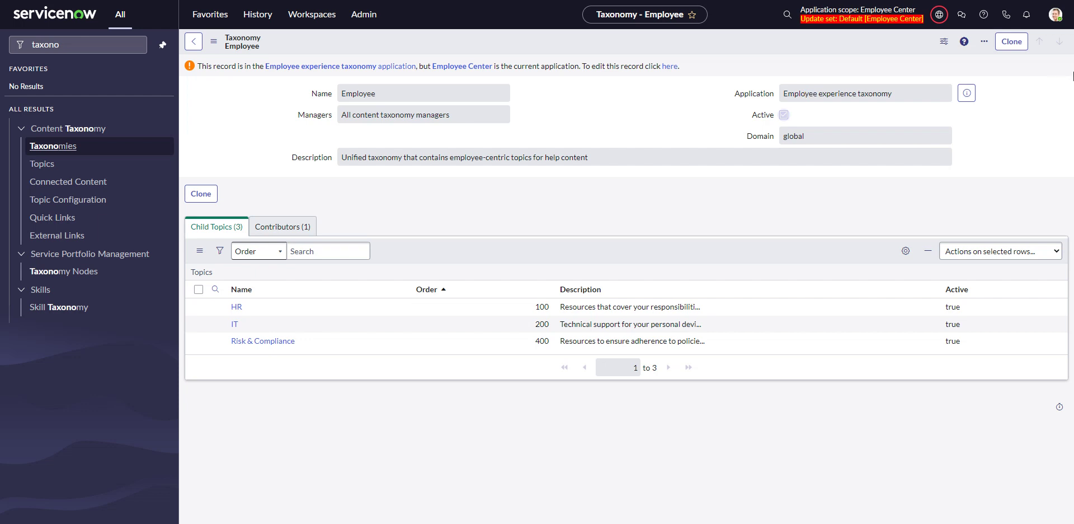
# - Switch the application scope from Employee Center to Employee experience taxonomy
pyautogui.click(889, 15)
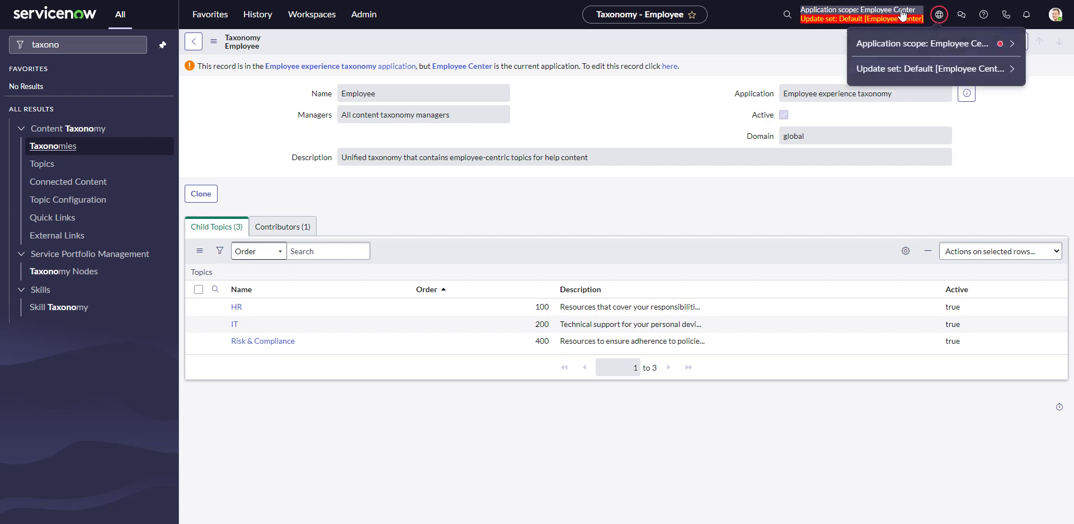
pyautogui.write('e')
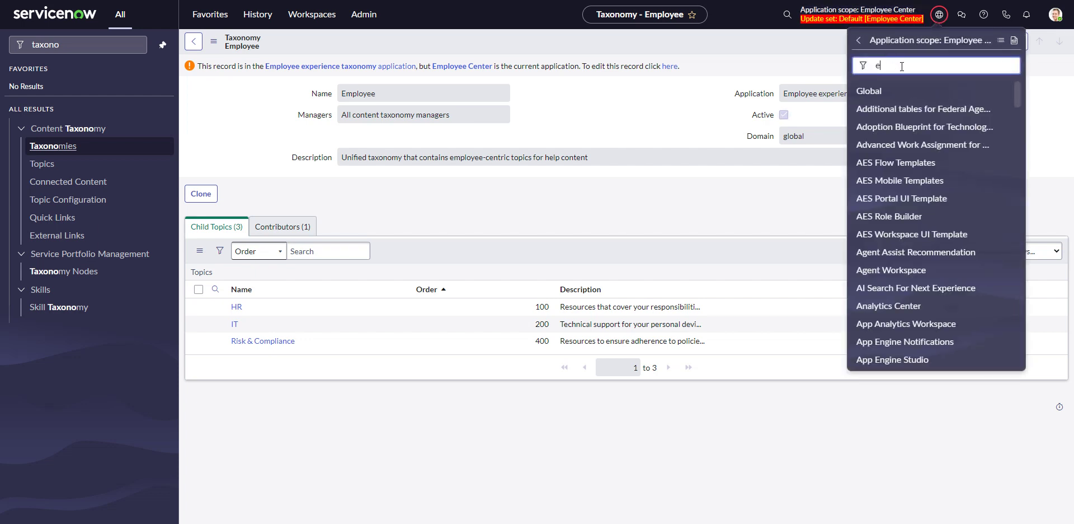
pyautogui.write('mploy')
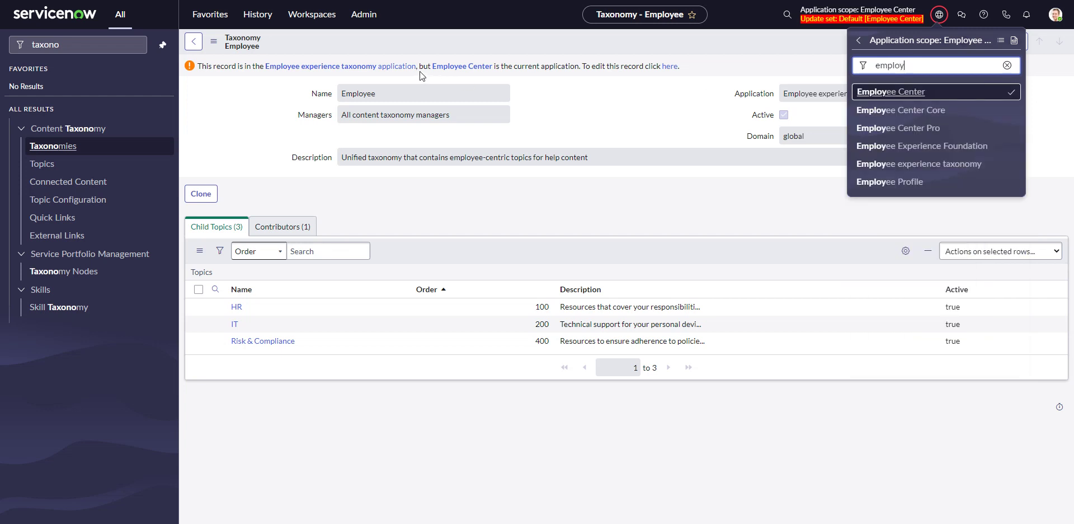
pyautogui.click(924, 167)
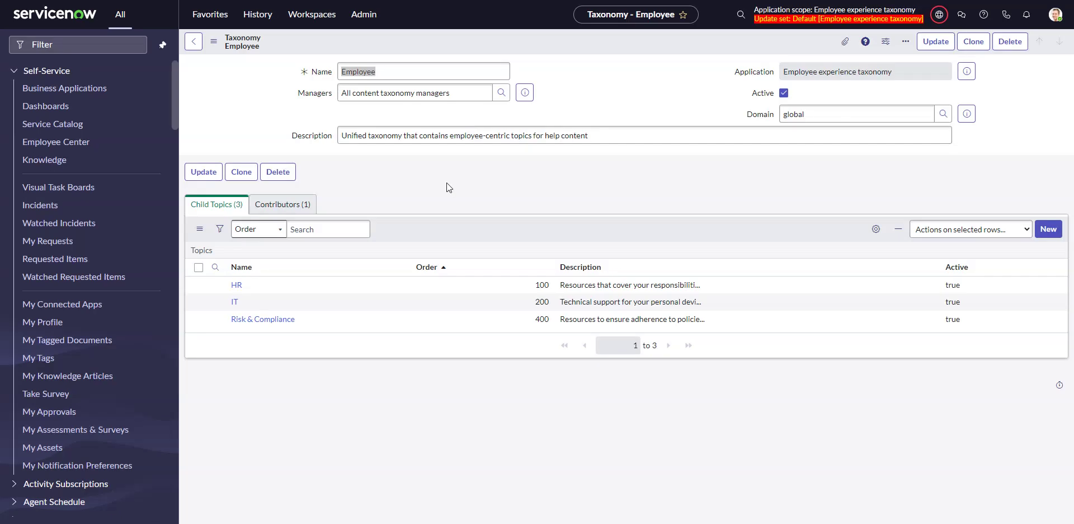
# - Clone the Employee taxonomy under the new name "Employee Clone"
pyautogui.click(977, 44)
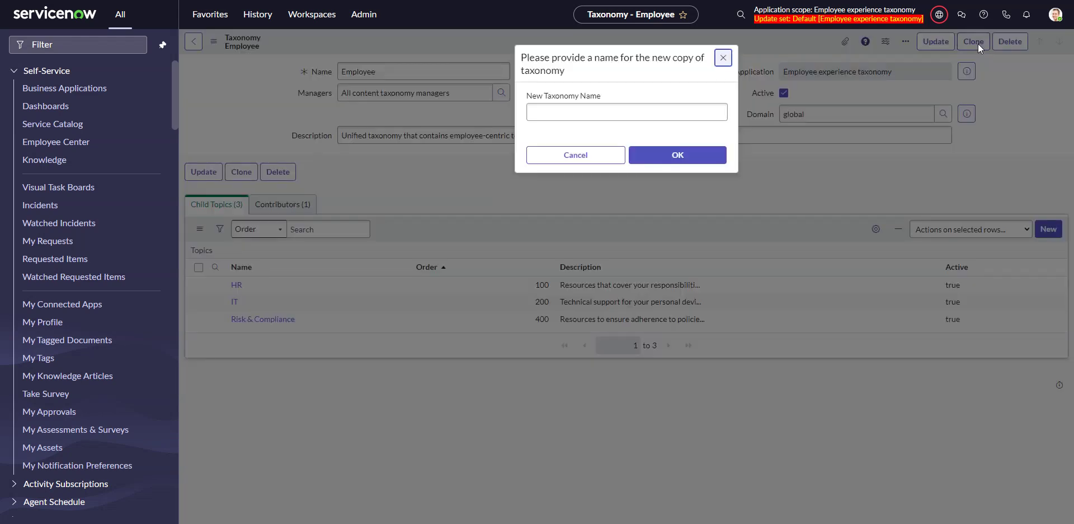
pyautogui.click(609, 112)
pyautogui.write('Em')
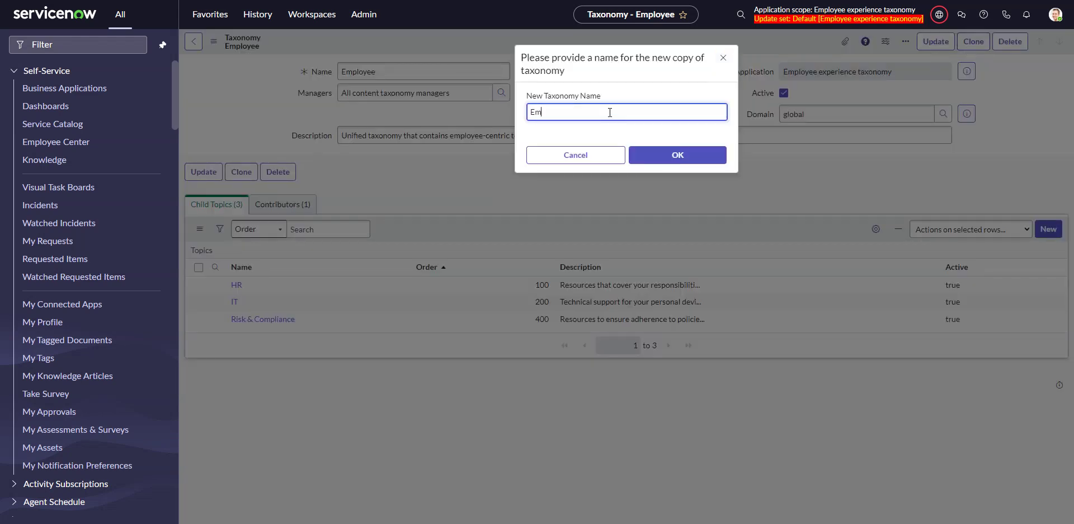
pyautogui.write('ployee Clone')
pyautogui.click(702, 156)
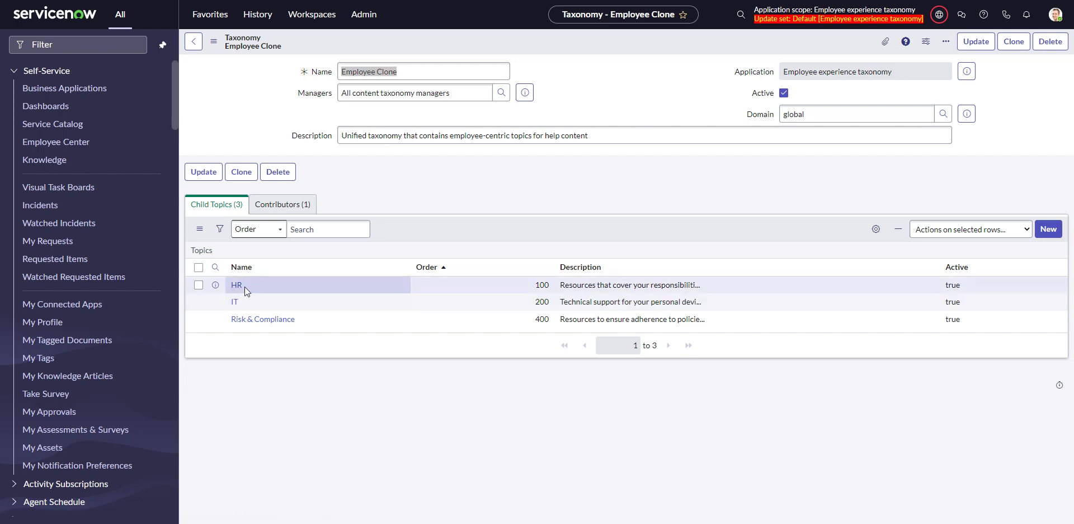
# - Open the HR child topic of the Employee Clone taxonomy, make it inactive, and save it with its deactivation accepted
pyautogui.doubleClick(965, 287)
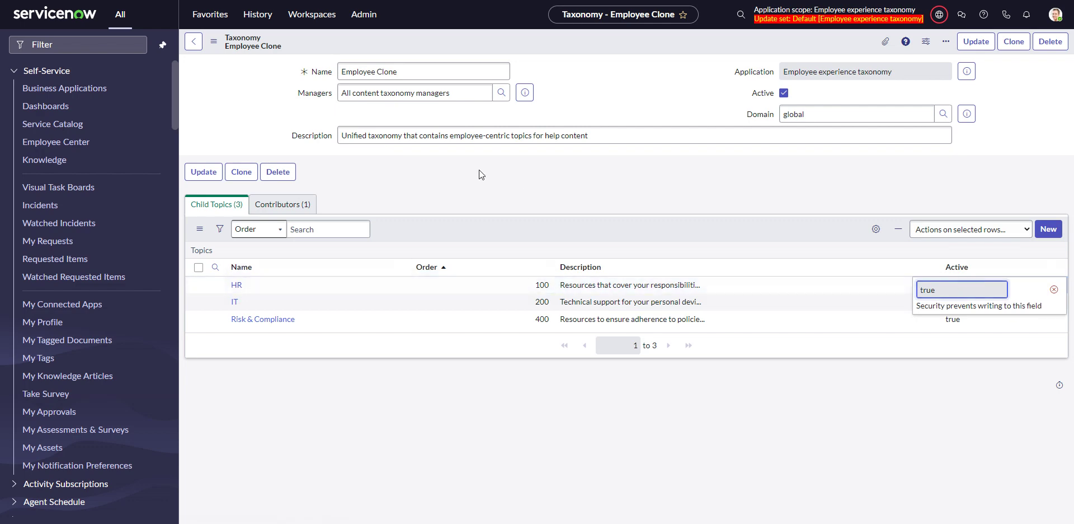
pyautogui.click(216, 284)
pyautogui.click(489, 77)
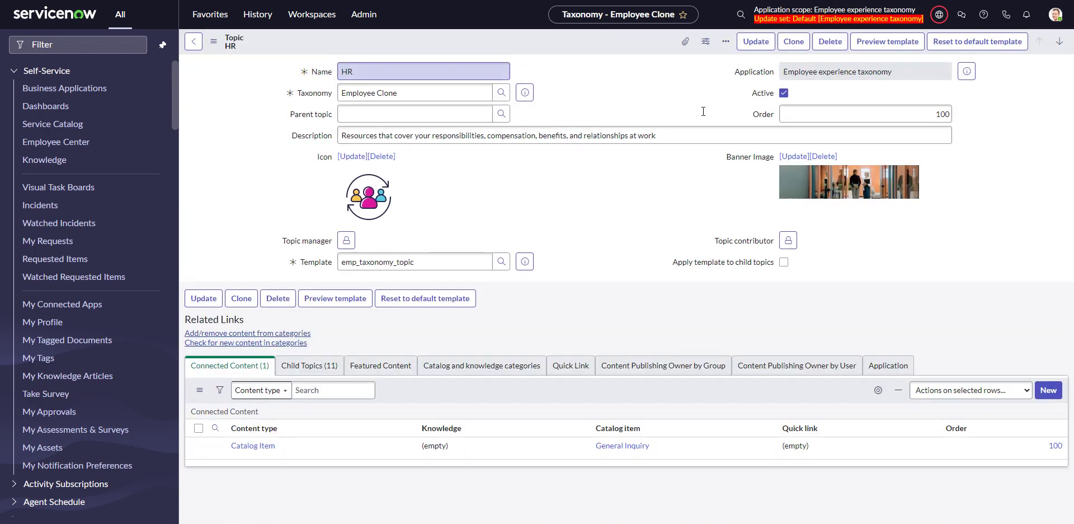
pyautogui.click(783, 93)
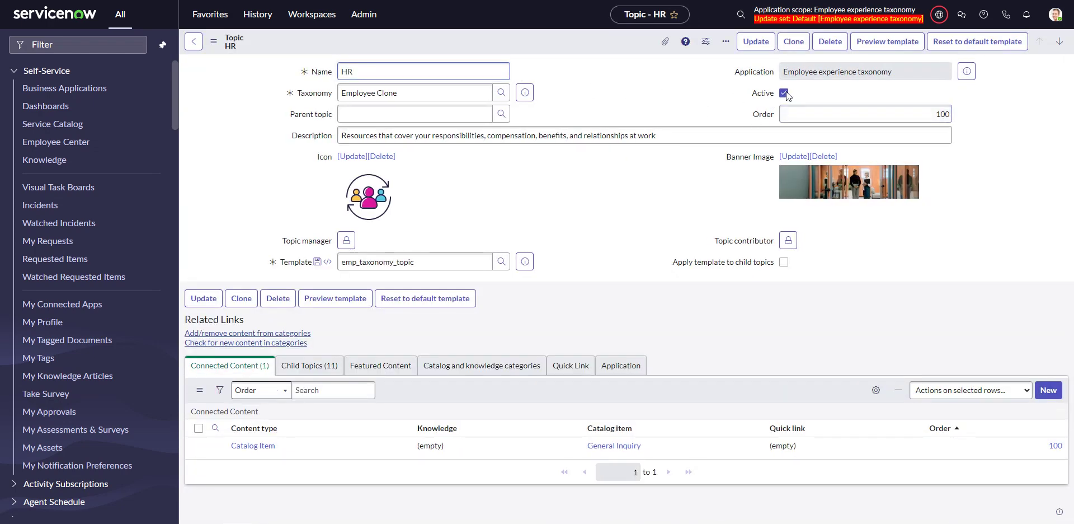
pyautogui.rightClick(515, 41)
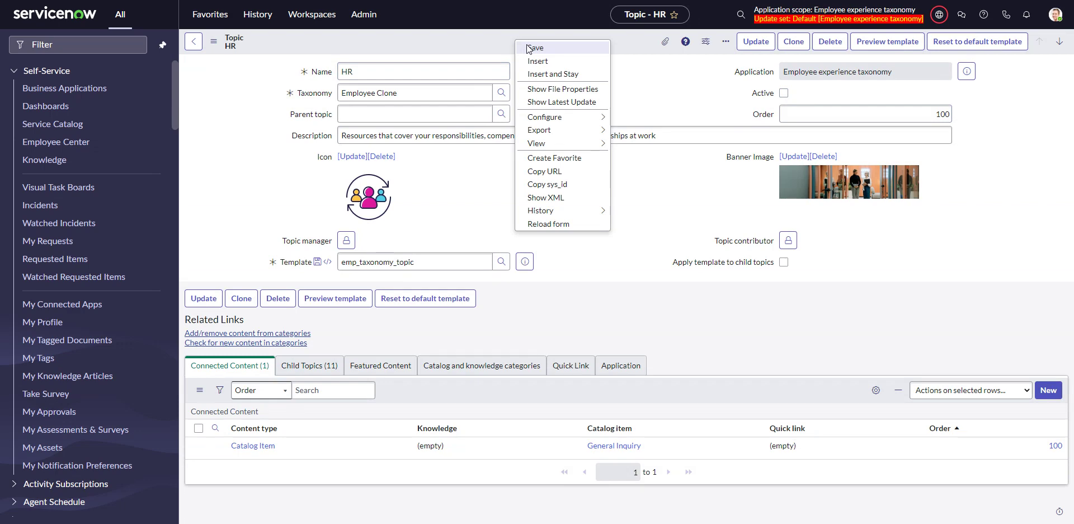
pyautogui.click(530, 48)
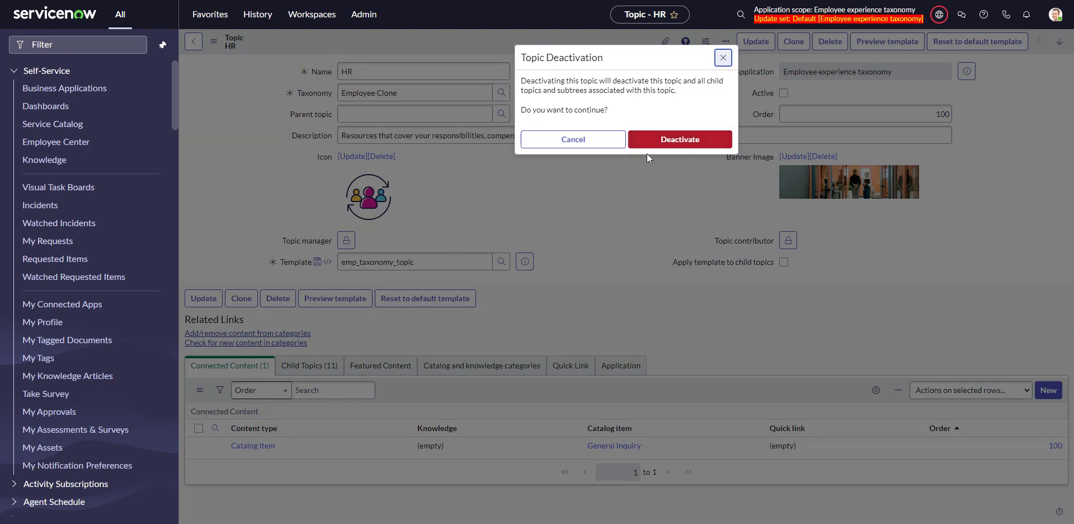
pyautogui.click(649, 144)
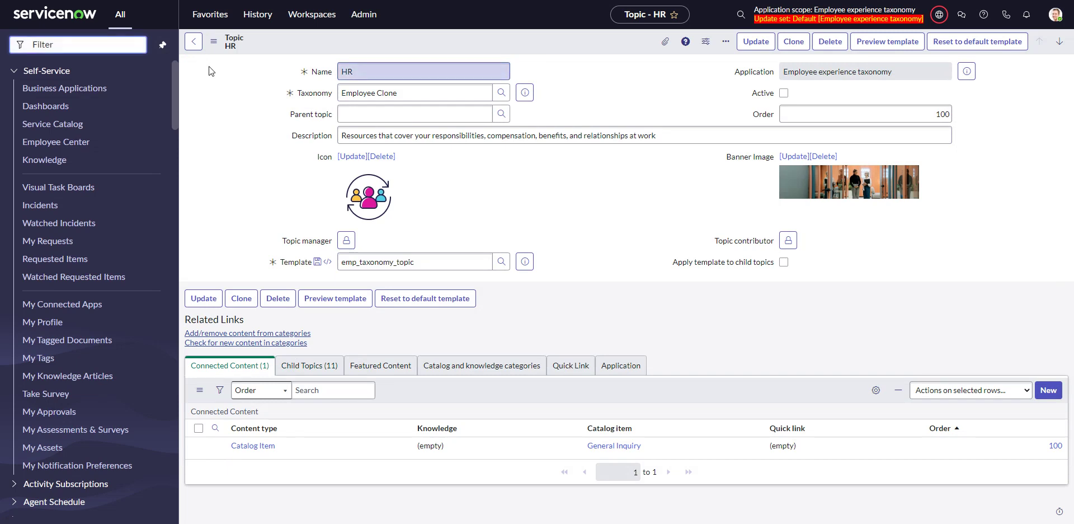
# - Open the Employee Center portal configuration record and switch the application scope to Employee Center Core
pyautogui.write('portal')
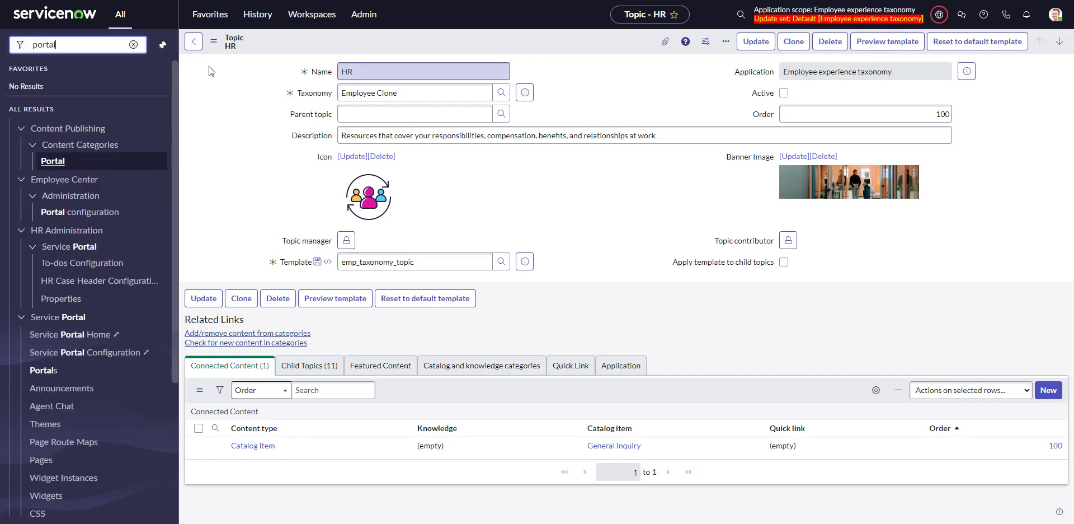
pyautogui.click(83, 211)
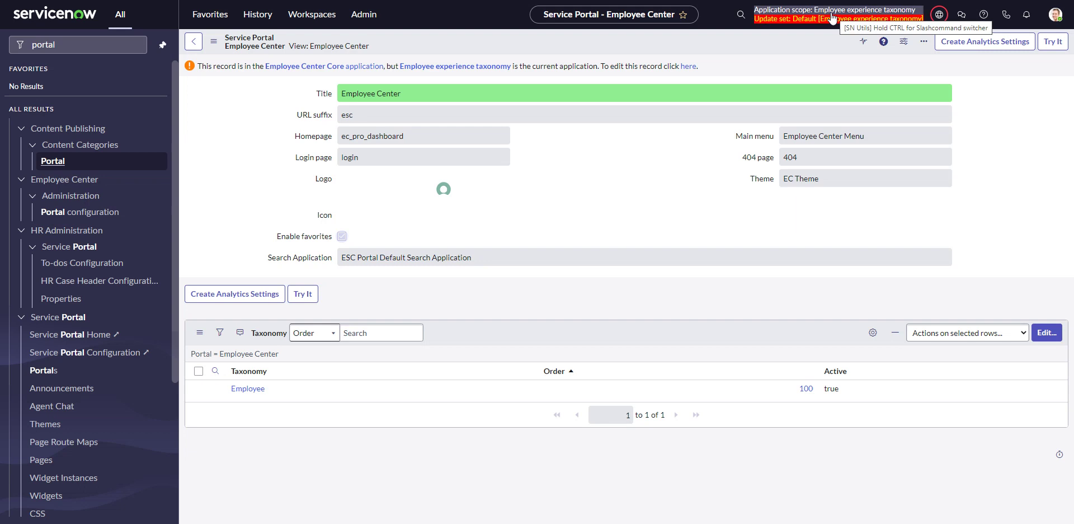
pyautogui.click(939, 14)
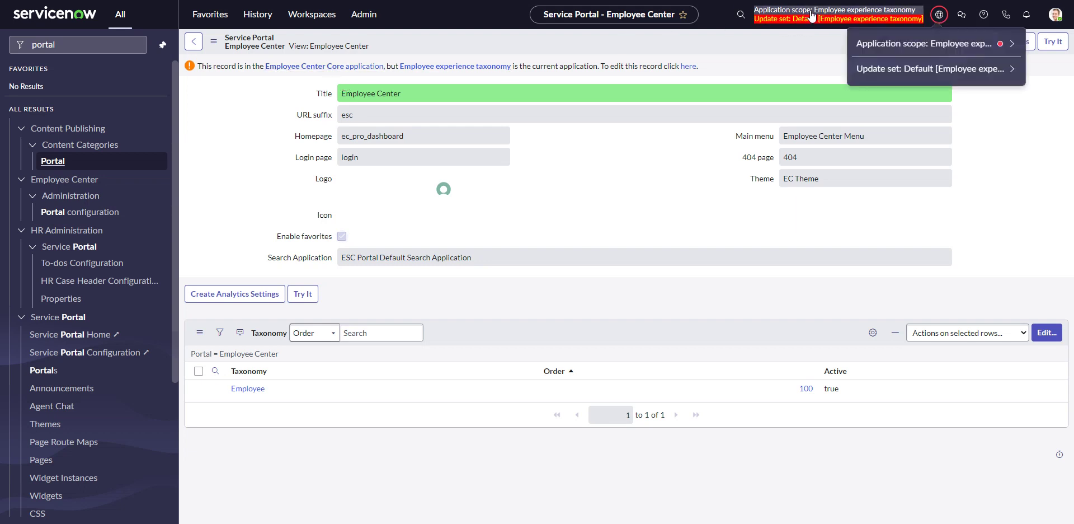
pyautogui.click(870, 50)
pyautogui.write('employe')
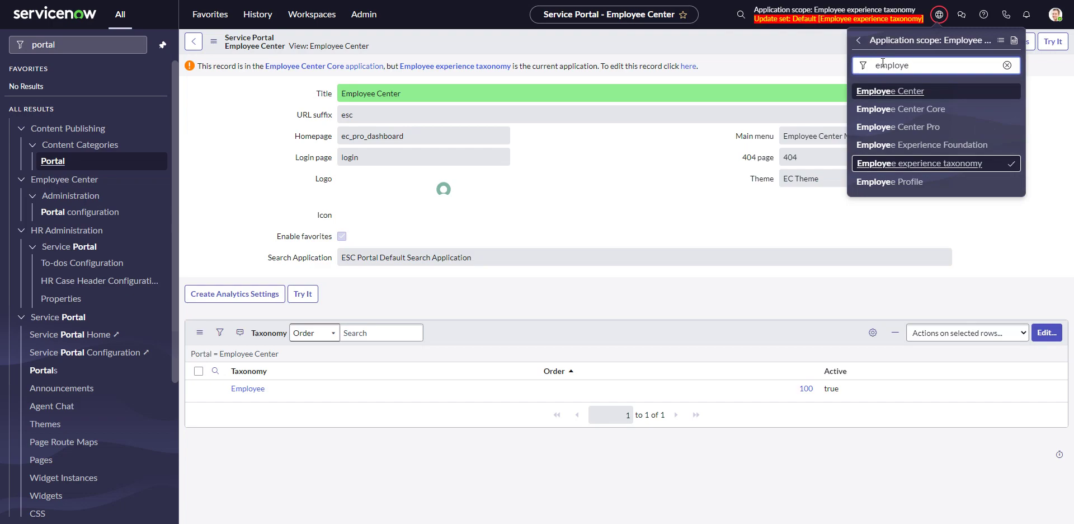
pyautogui.click(931, 112)
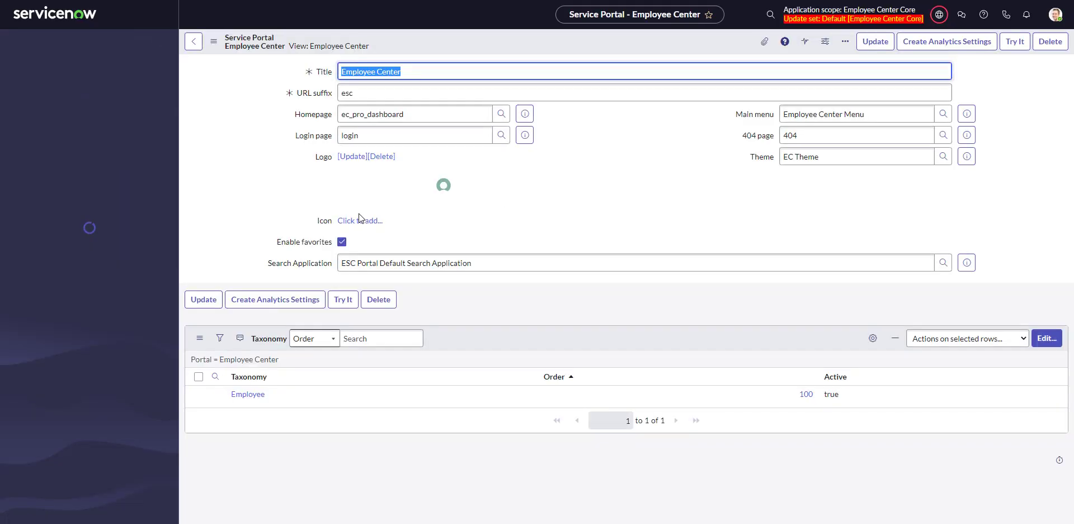
# - Remove the Employee taxonomy from the Employee Center portal's taxonomy list and save the list
pyautogui.click(1045, 339)
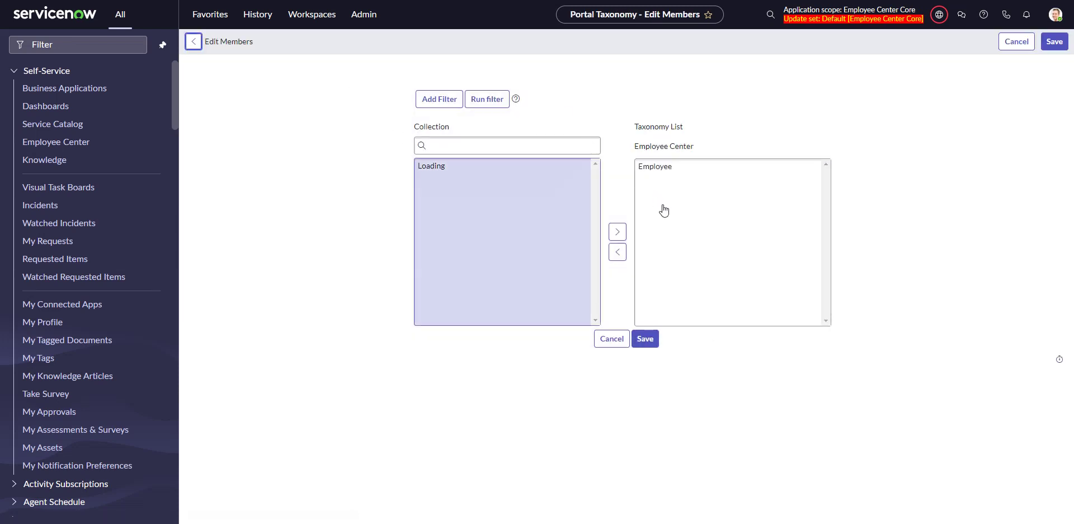
pyautogui.click(657, 194)
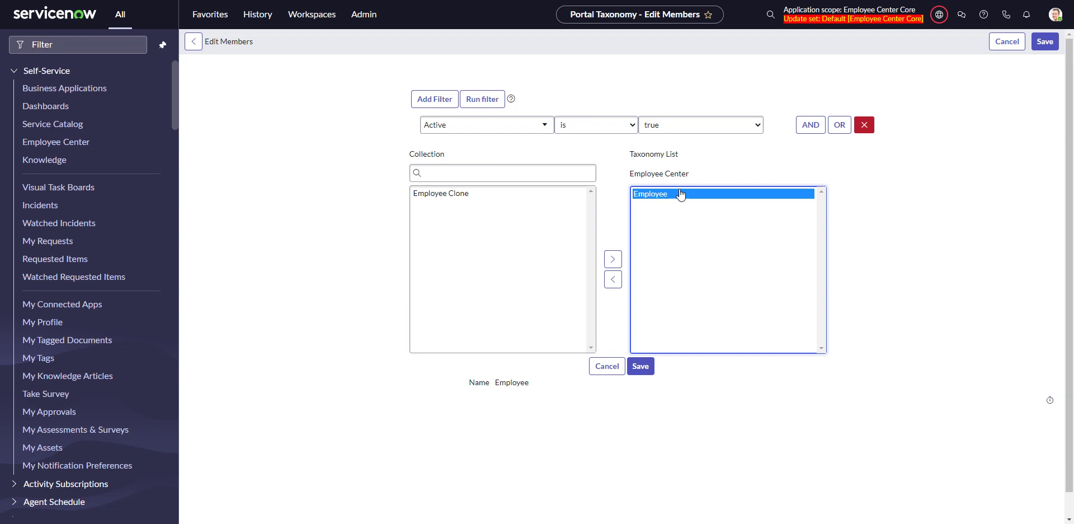
pyautogui.click(617, 281)
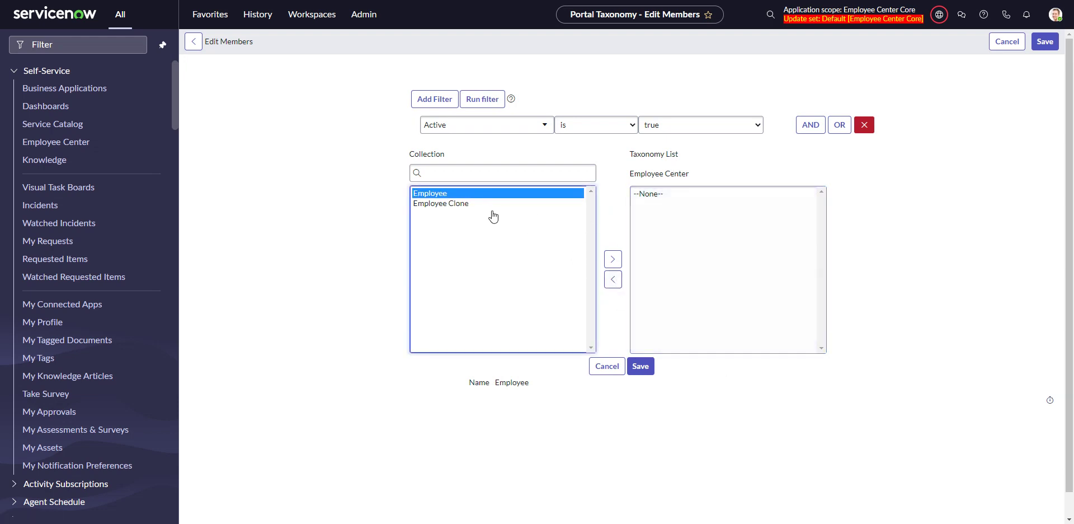
pyautogui.click(641, 366)
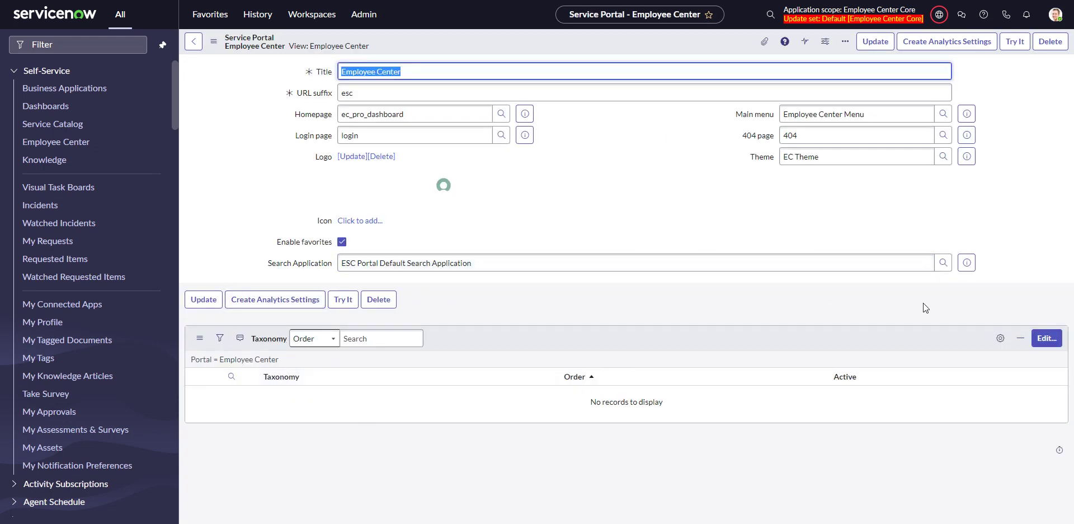
# - Add the Employee Clone taxonomy to the Employee Center portal's taxonomy list and save the list
pyautogui.click(1044, 338)
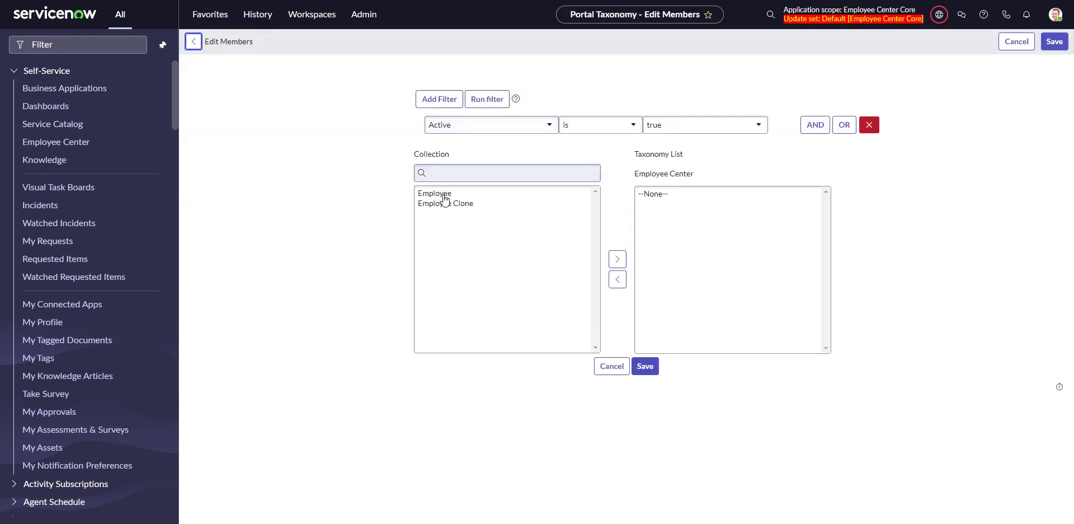
pyautogui.click(451, 207)
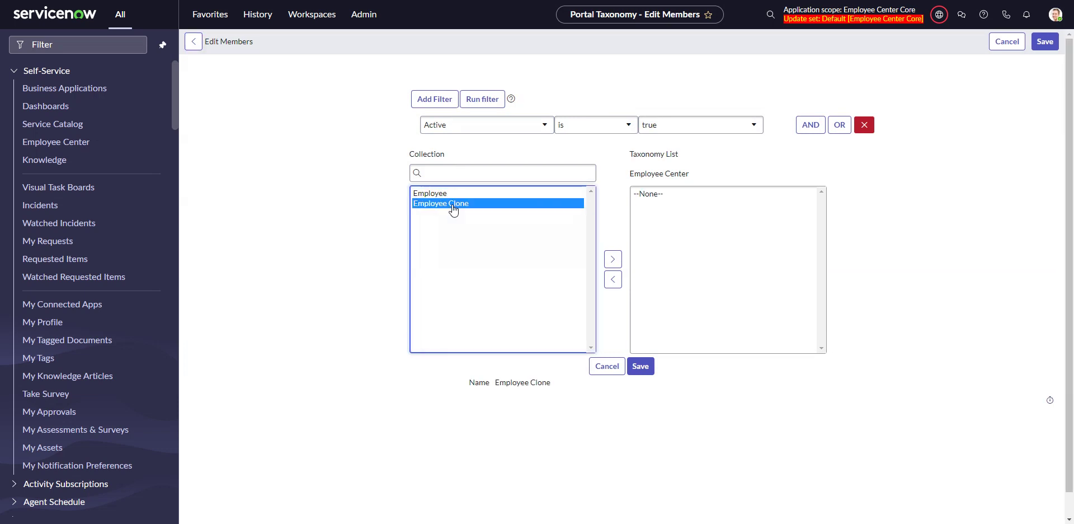
pyautogui.click(612, 258)
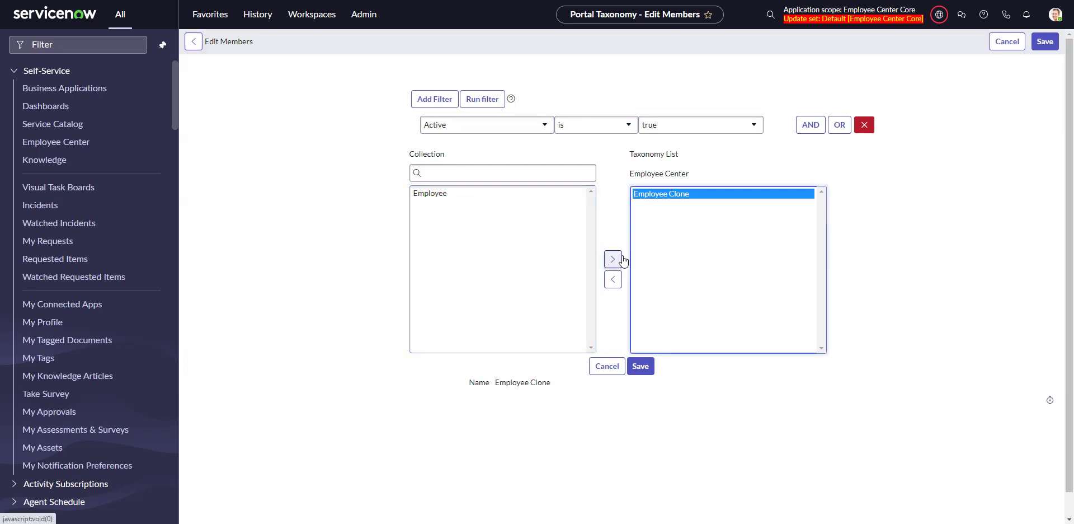
pyautogui.click(640, 366)
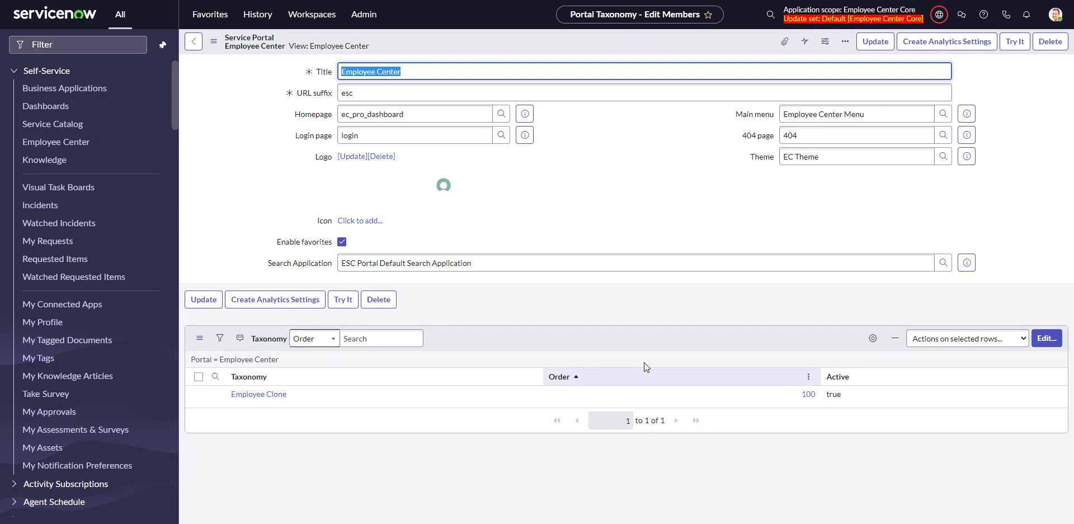